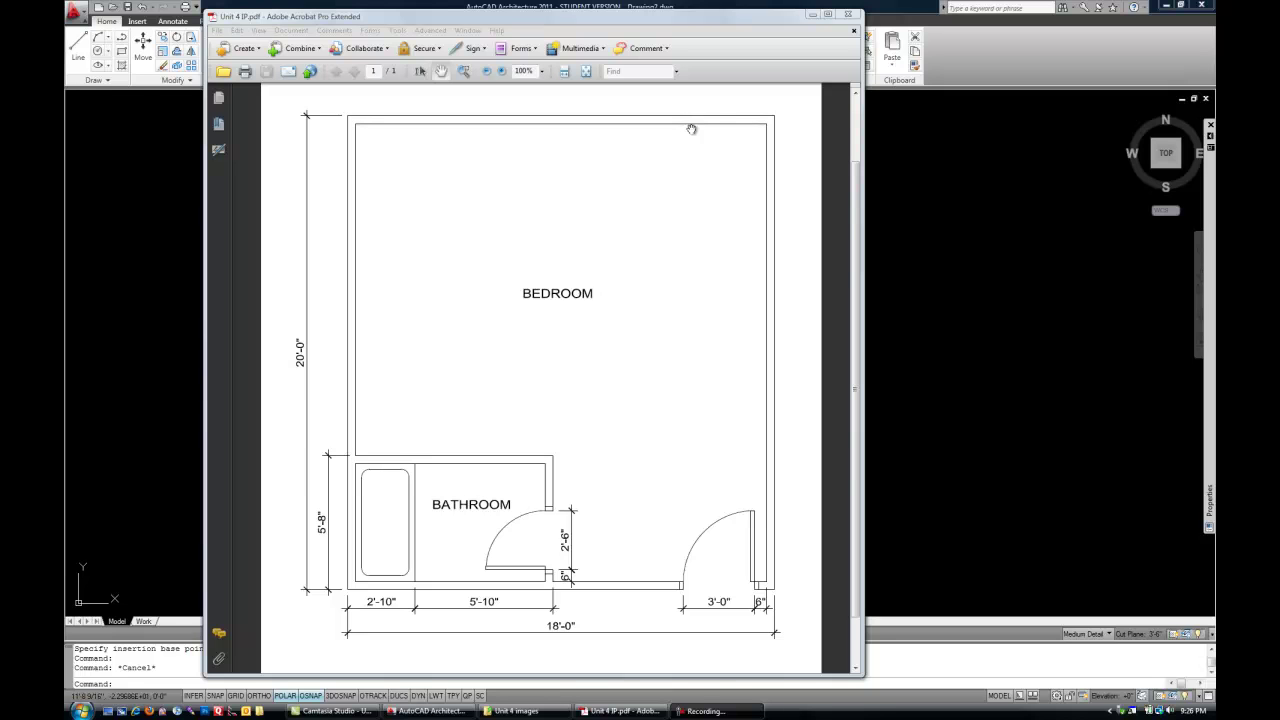
Return to the AutoCAD floor plan drawing after reviewing the assignment's plan.
click(960, 59)
middle_drag(625, 372, 602, 390)
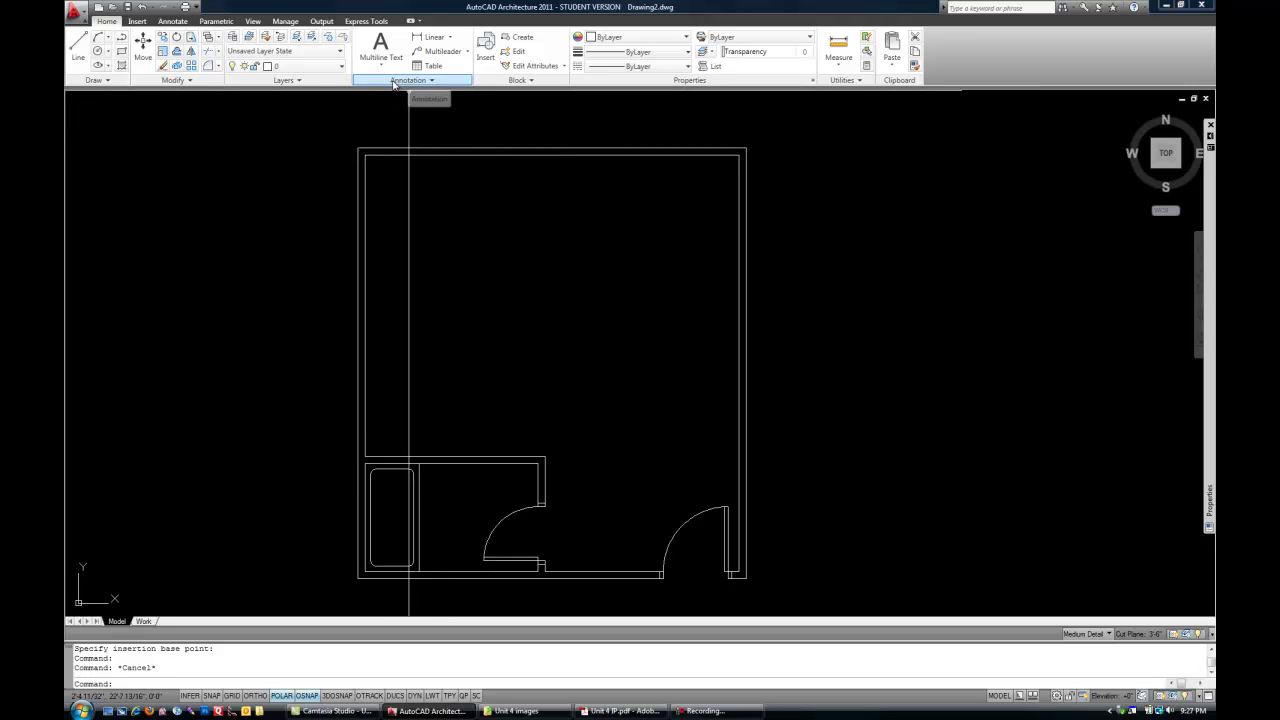
Open the Text Style dialog from the Annotation panel and select the Annotative style.
click(404, 82)
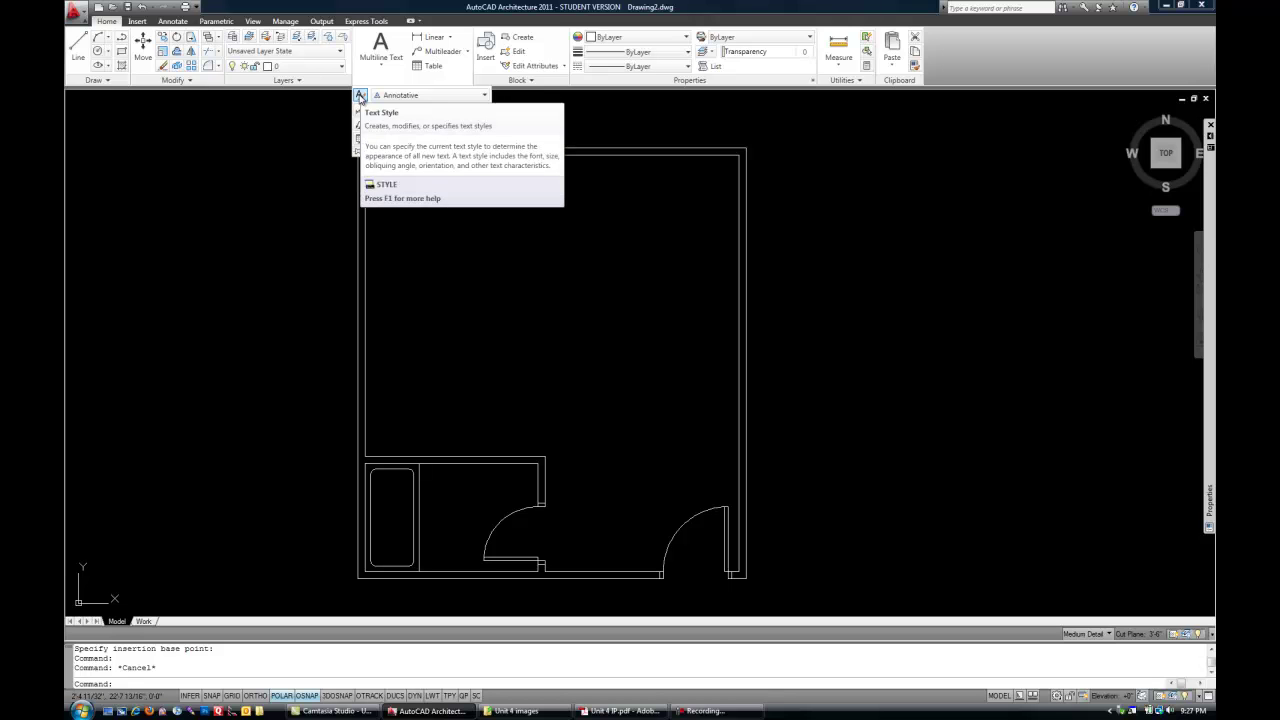
click(360, 96)
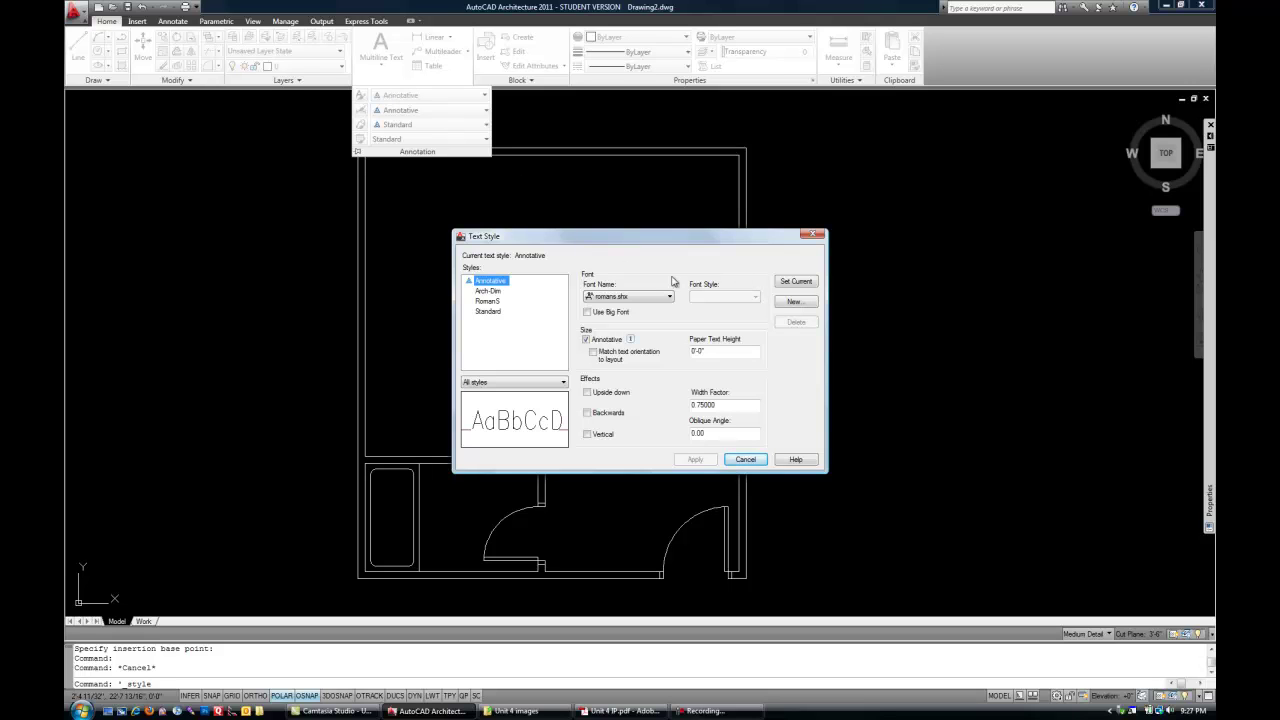
drag(569, 242, 561, 262)
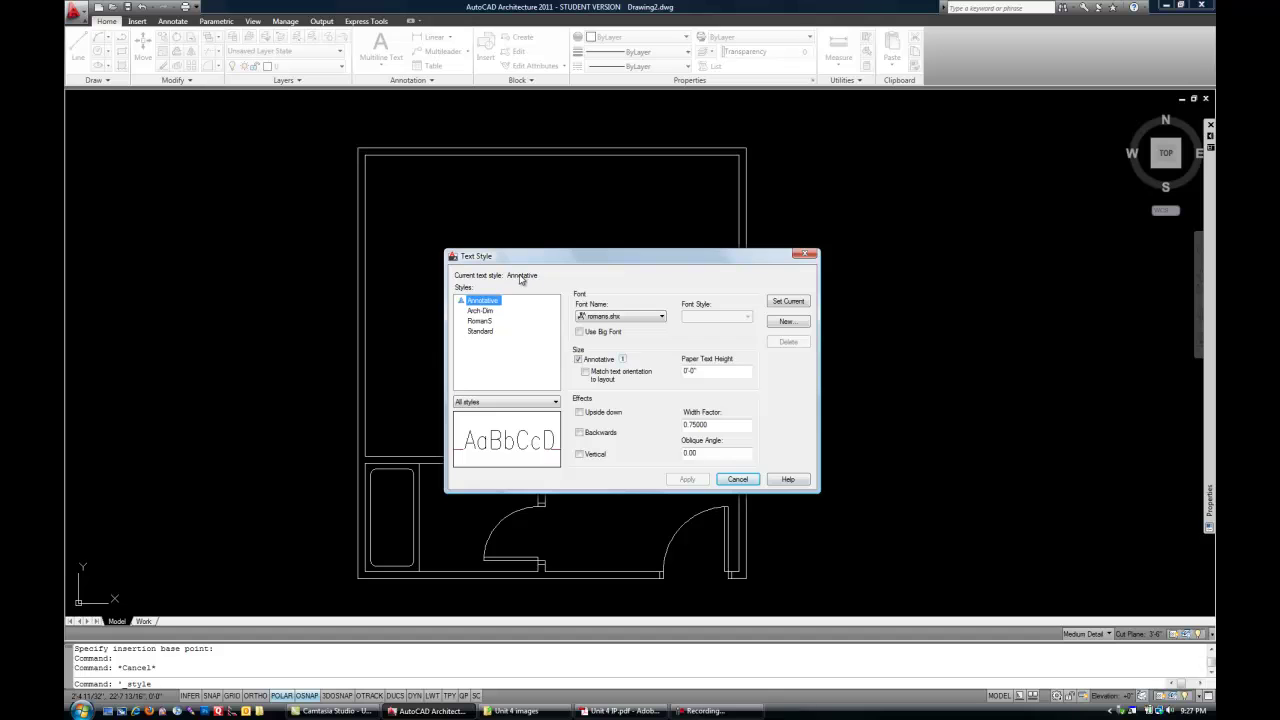
click(476, 302)
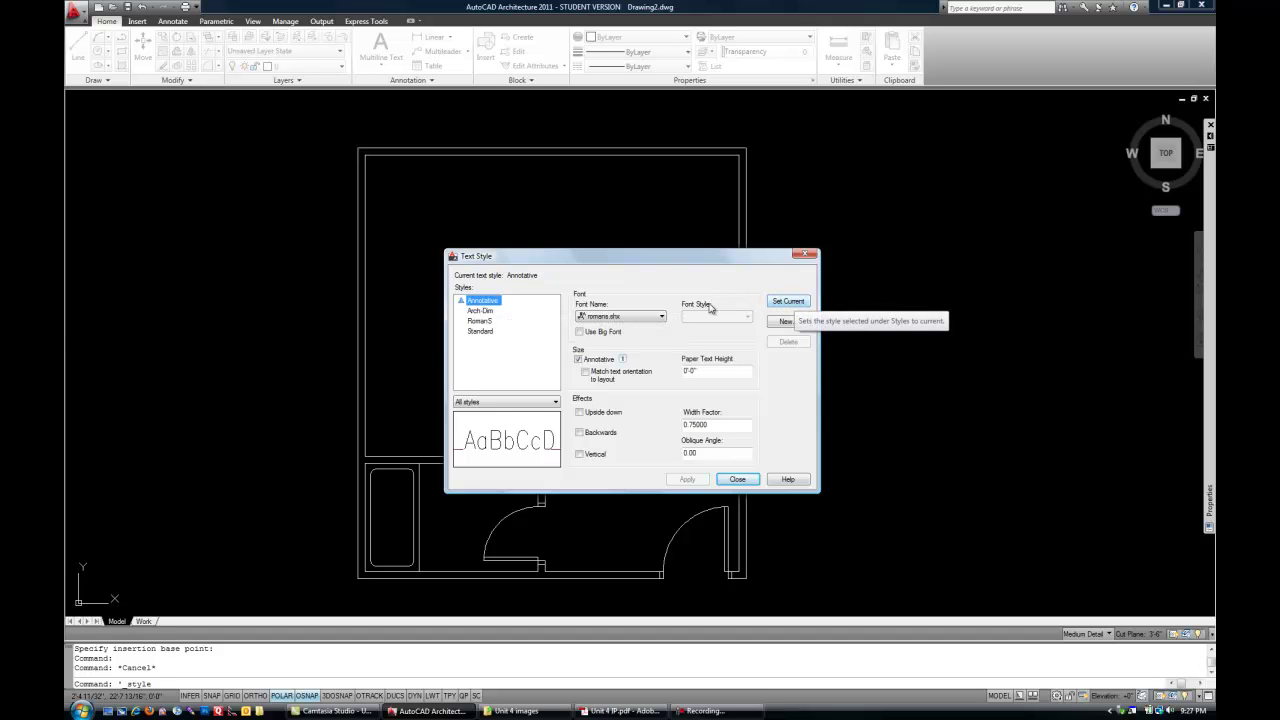
Change the Annotative style's font from romans.shx to Arial.
click(660, 317)
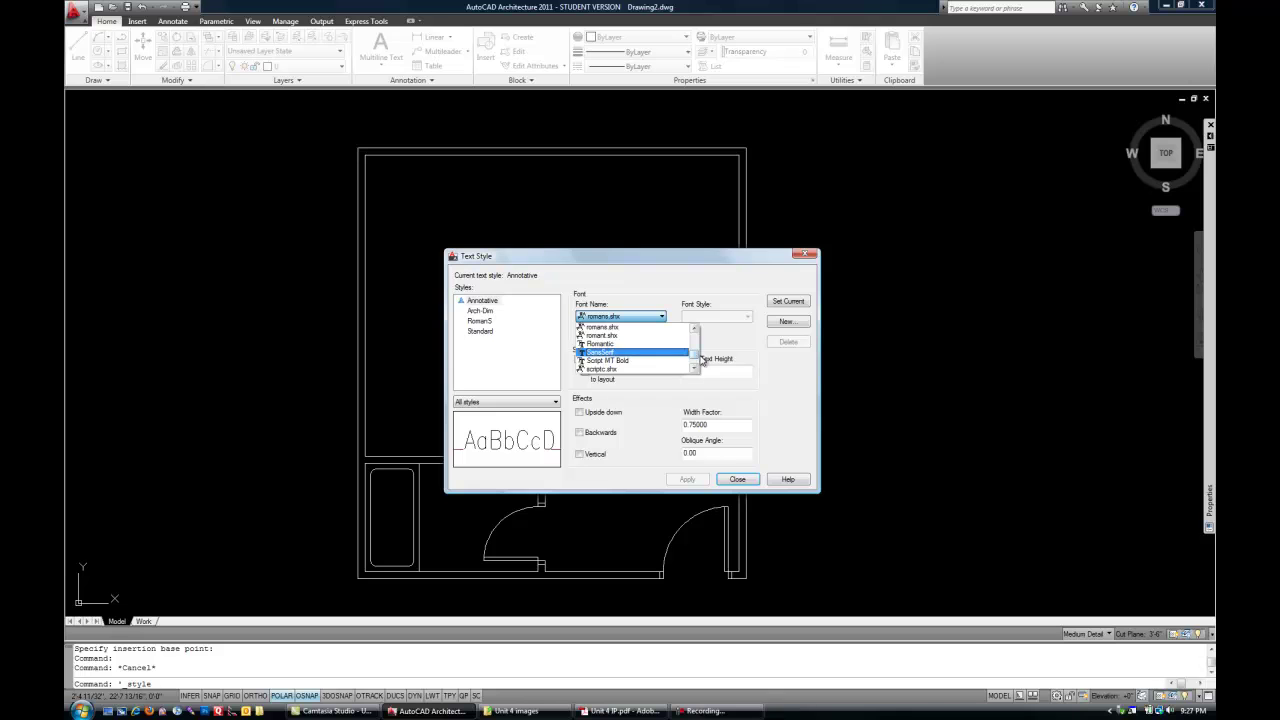
mouse_move(695, 357)
mouse_down()
mouse_move(695, 342)
mouse_move(695, 358)
mouse_up()
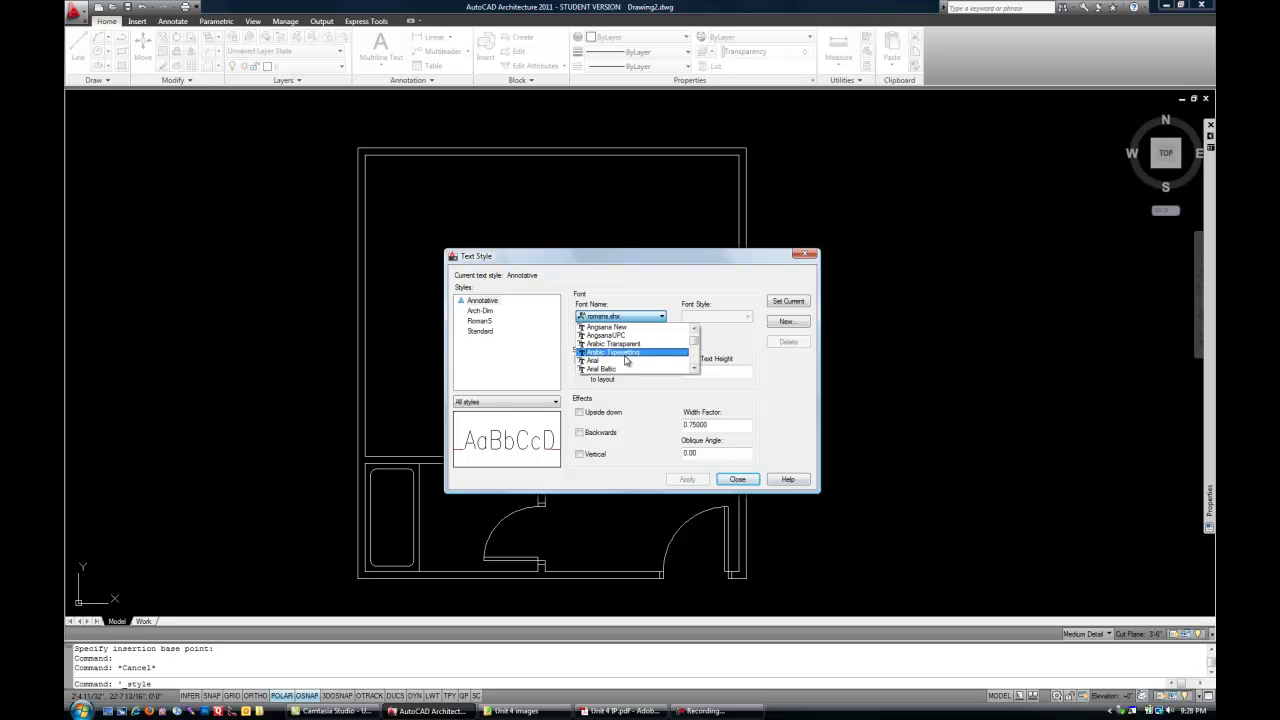
click(615, 360)
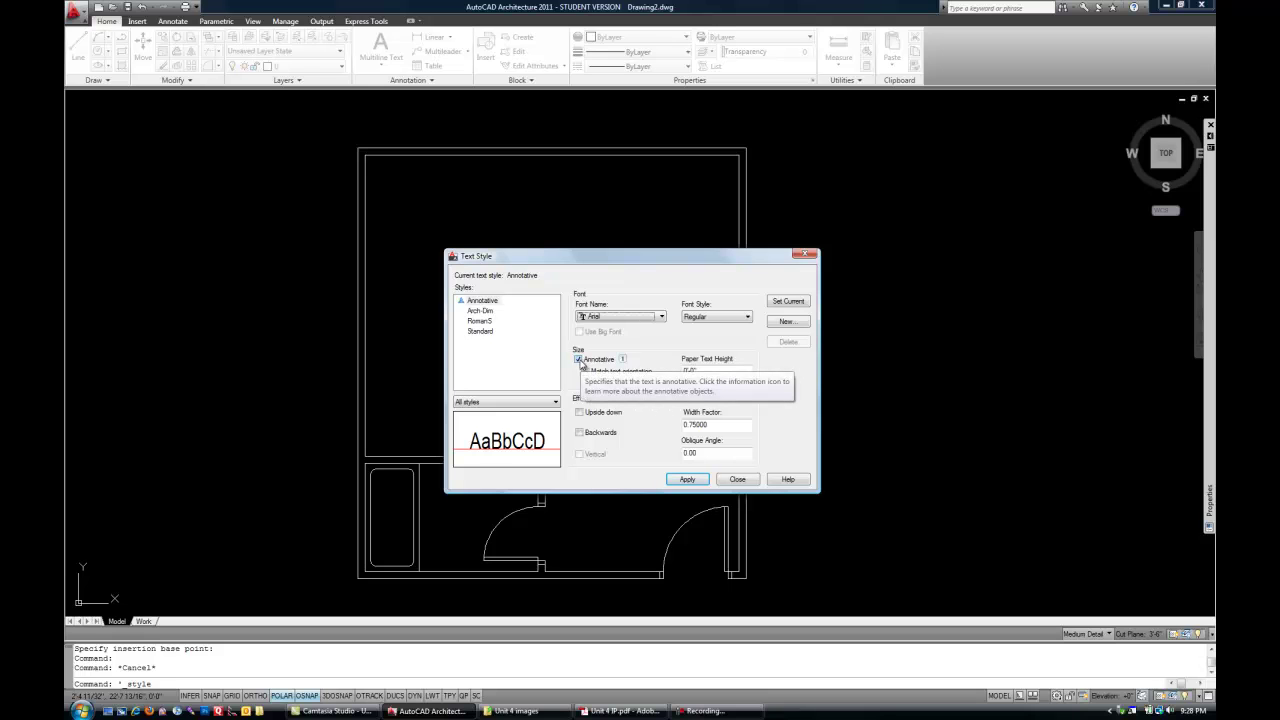
Keep the style annotative with a 3/32" paper text height, then apply and close.
click(578, 359)
click(578, 359)
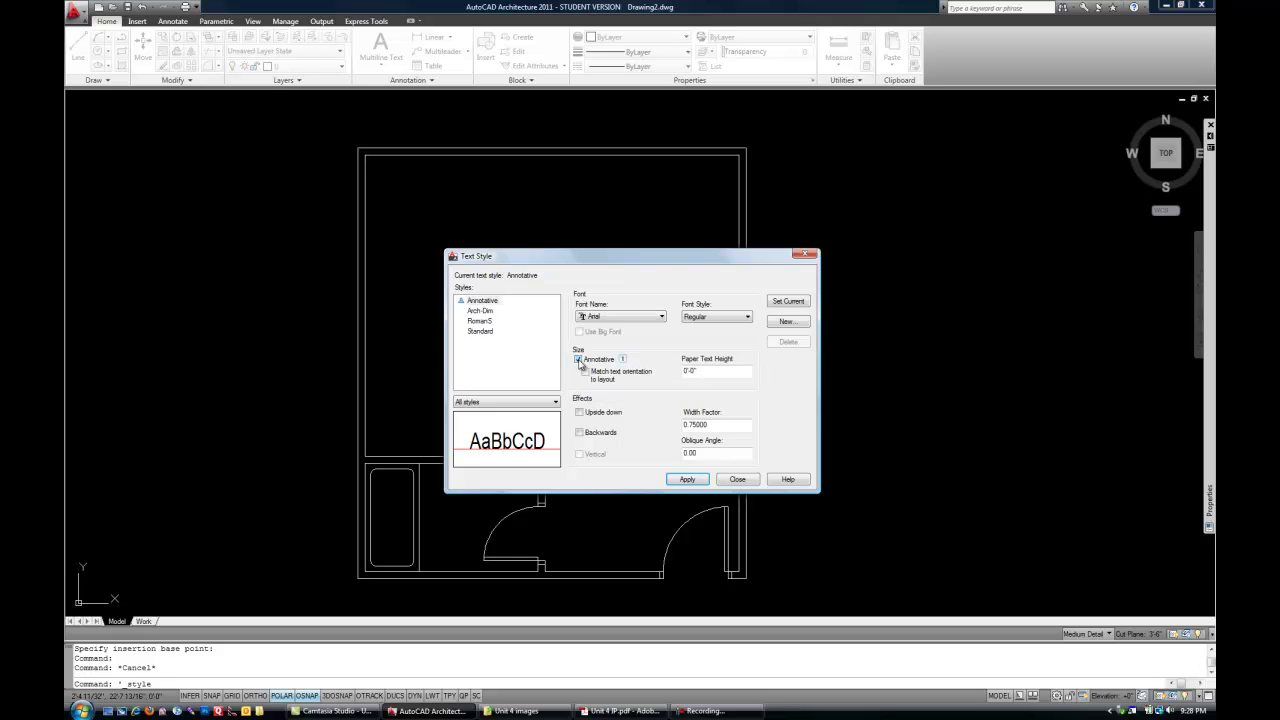
double_click(708, 370)
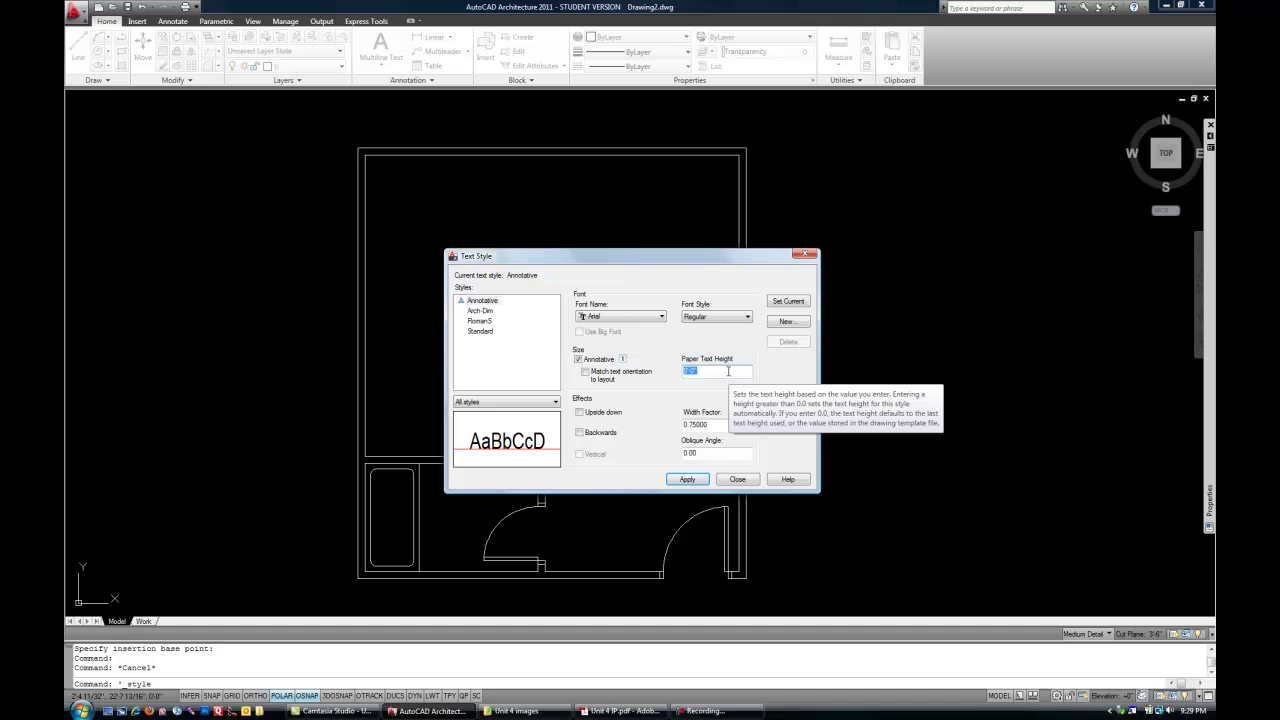
text(3/32)
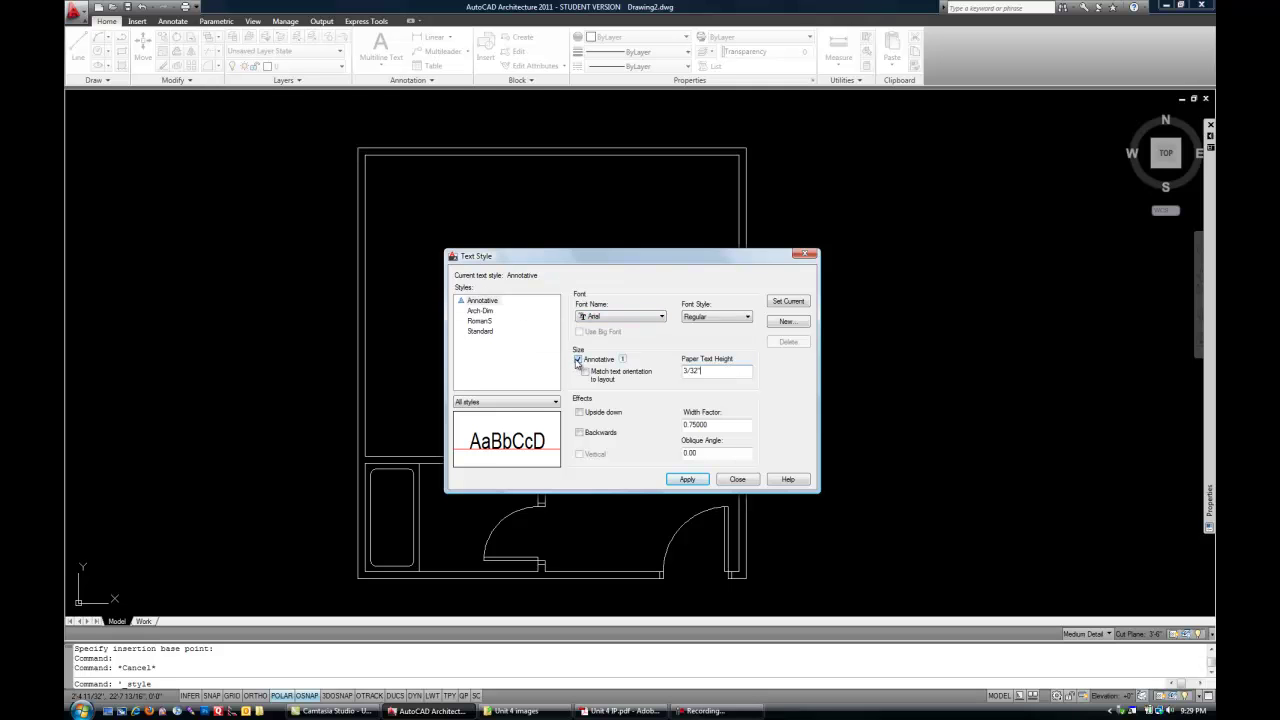
click(709, 370)
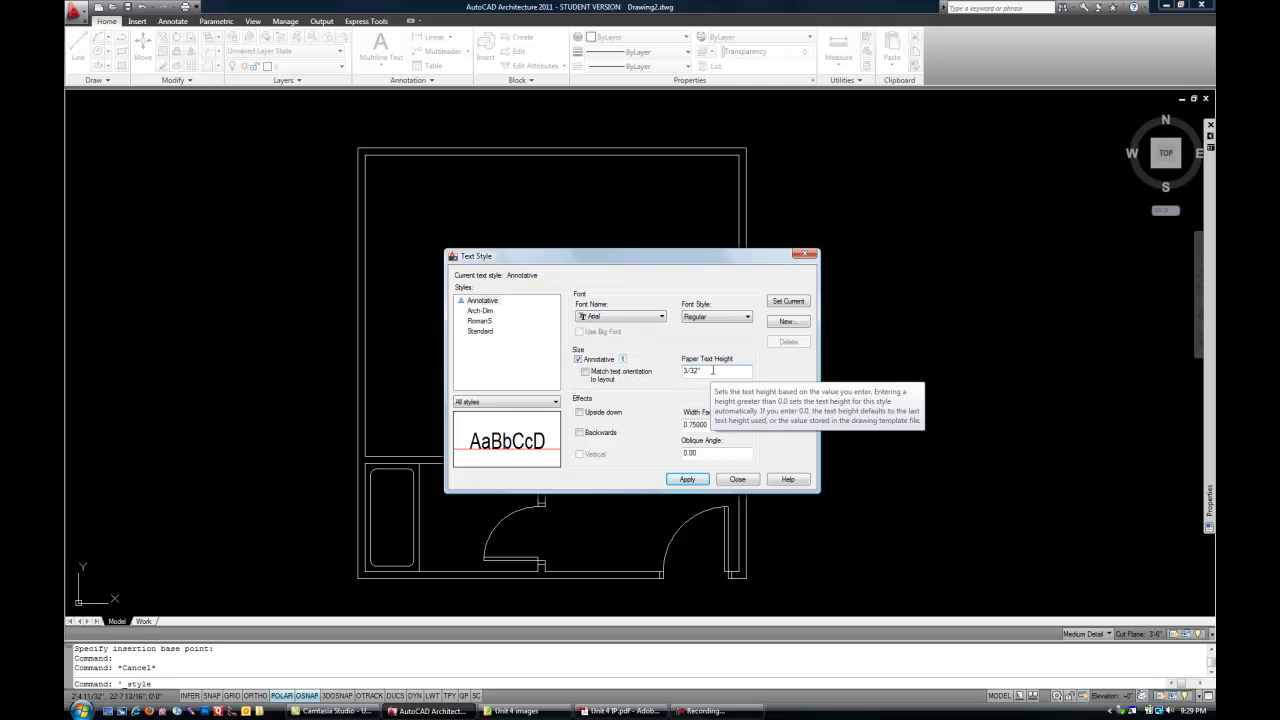
double_click(697, 371)
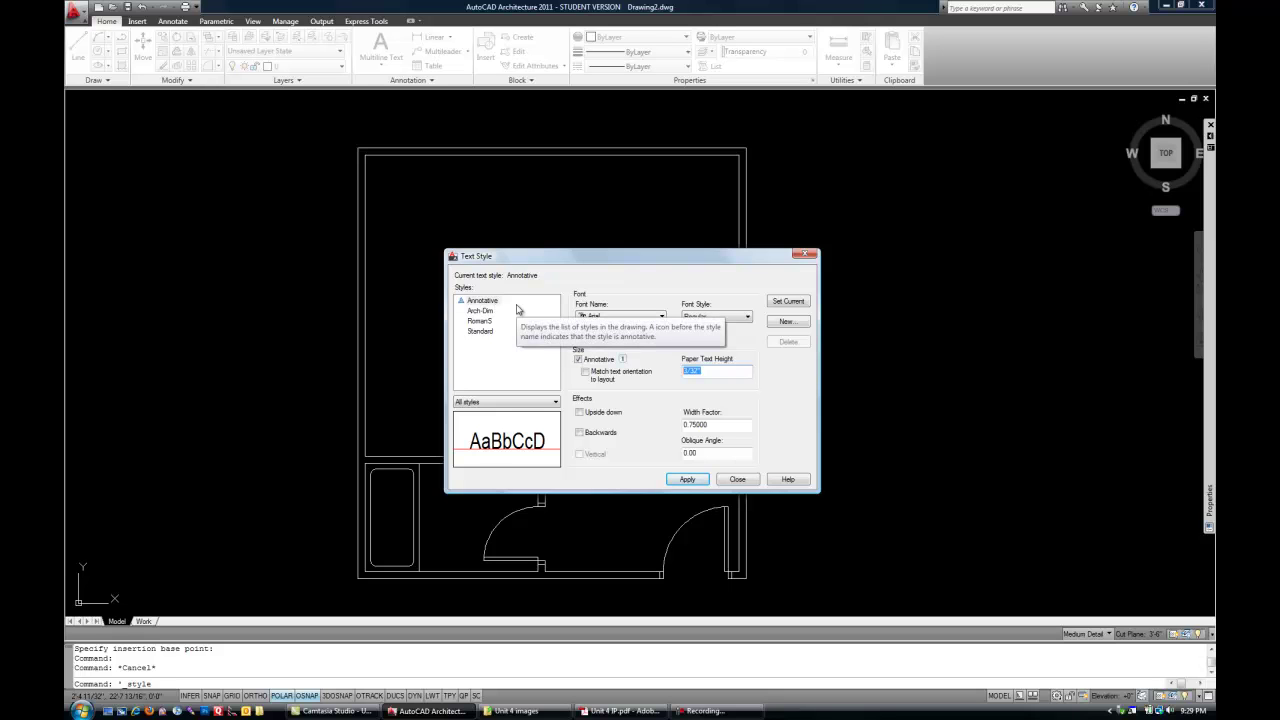
click(687, 479)
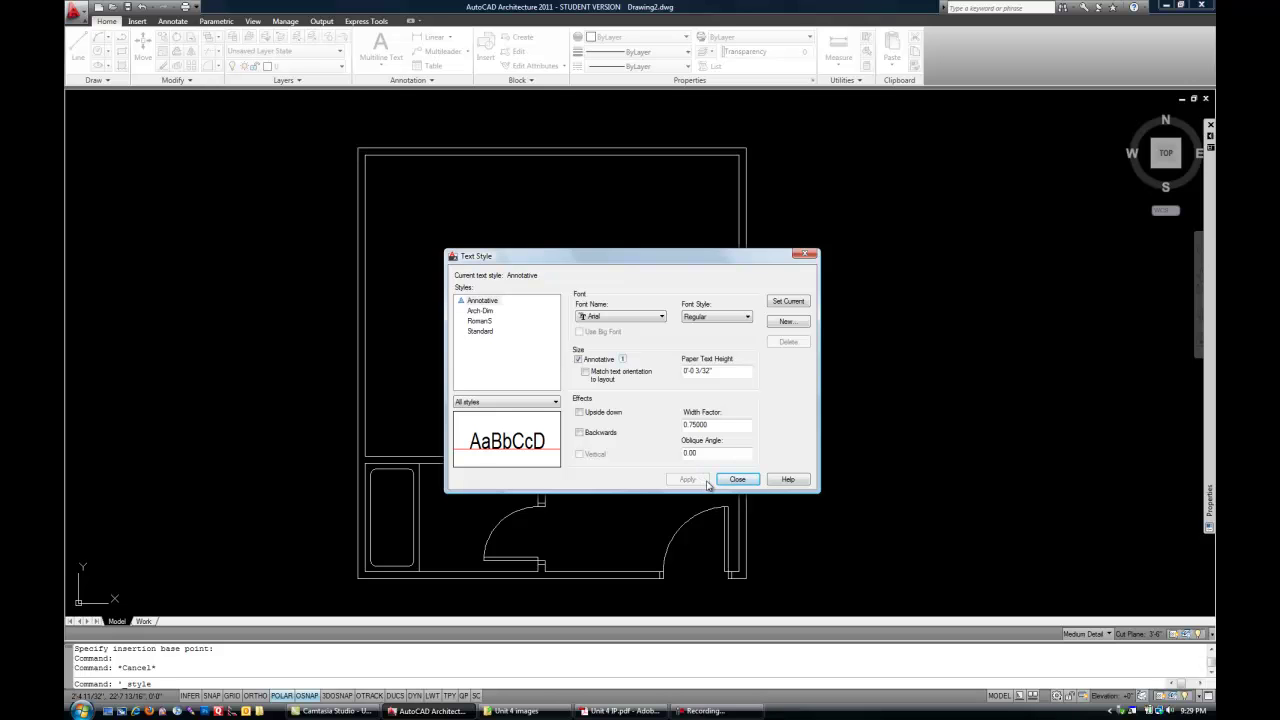
click(724, 481)
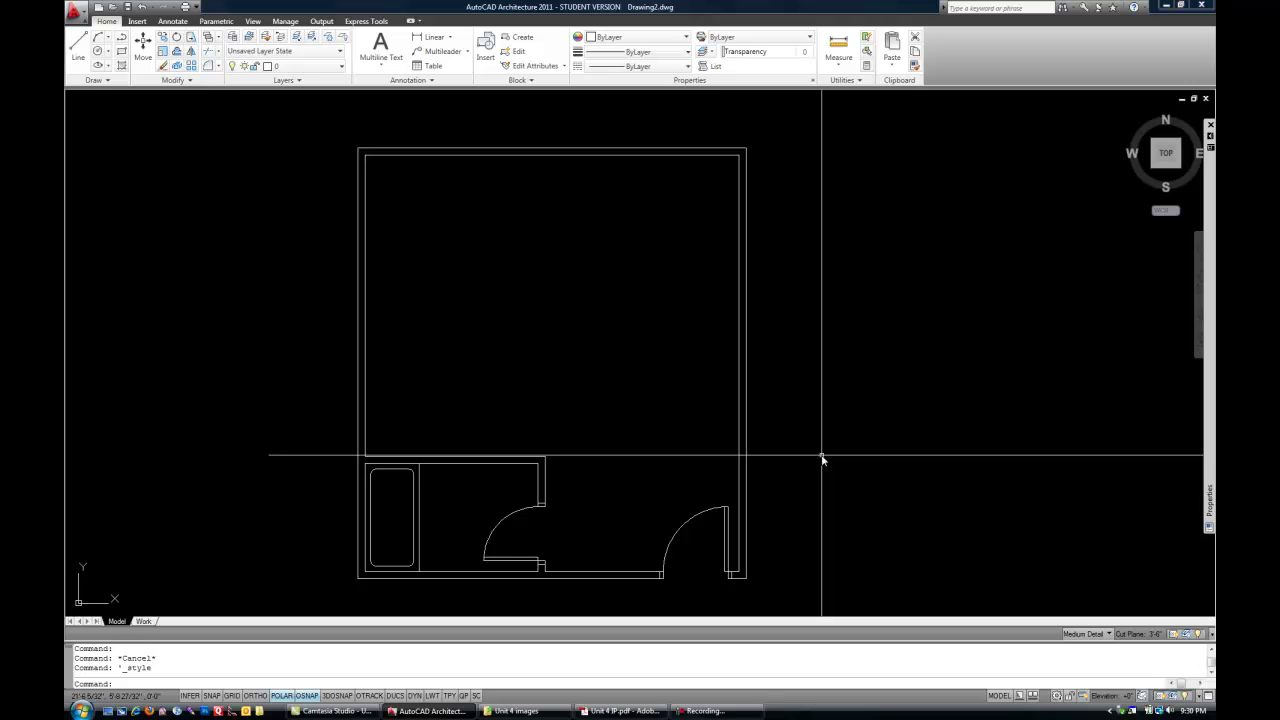
Set the status-bar annotation scale to 1/4" = 1'-0".
click(1025, 634)
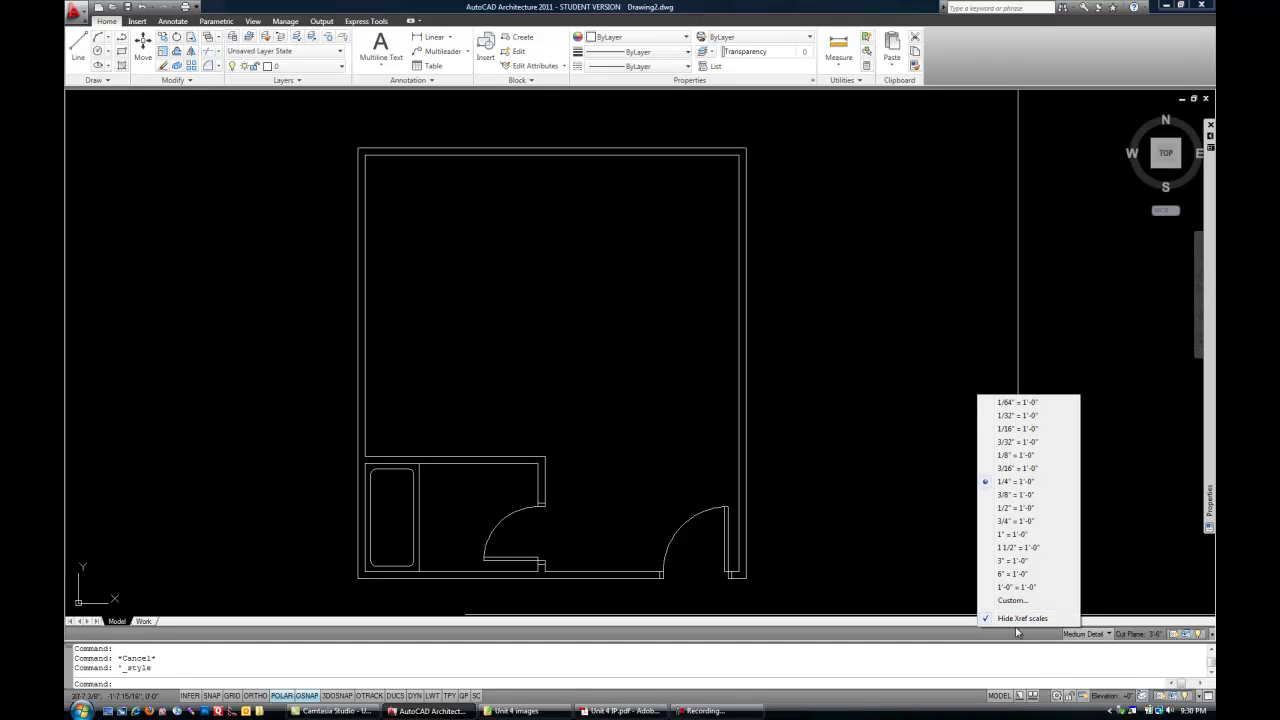
click(1017, 482)
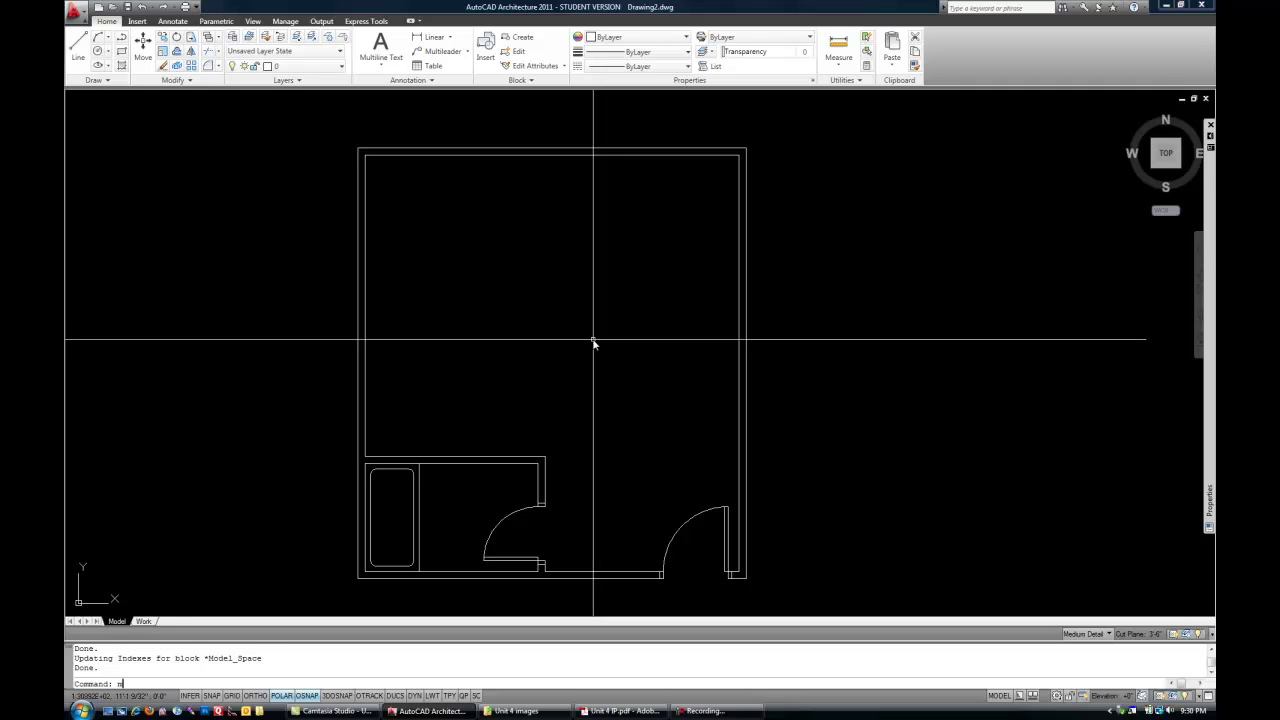
Draw a multiline text box in the bedroom above the bathroom.
text(m)
key(Return)
key(Escape)
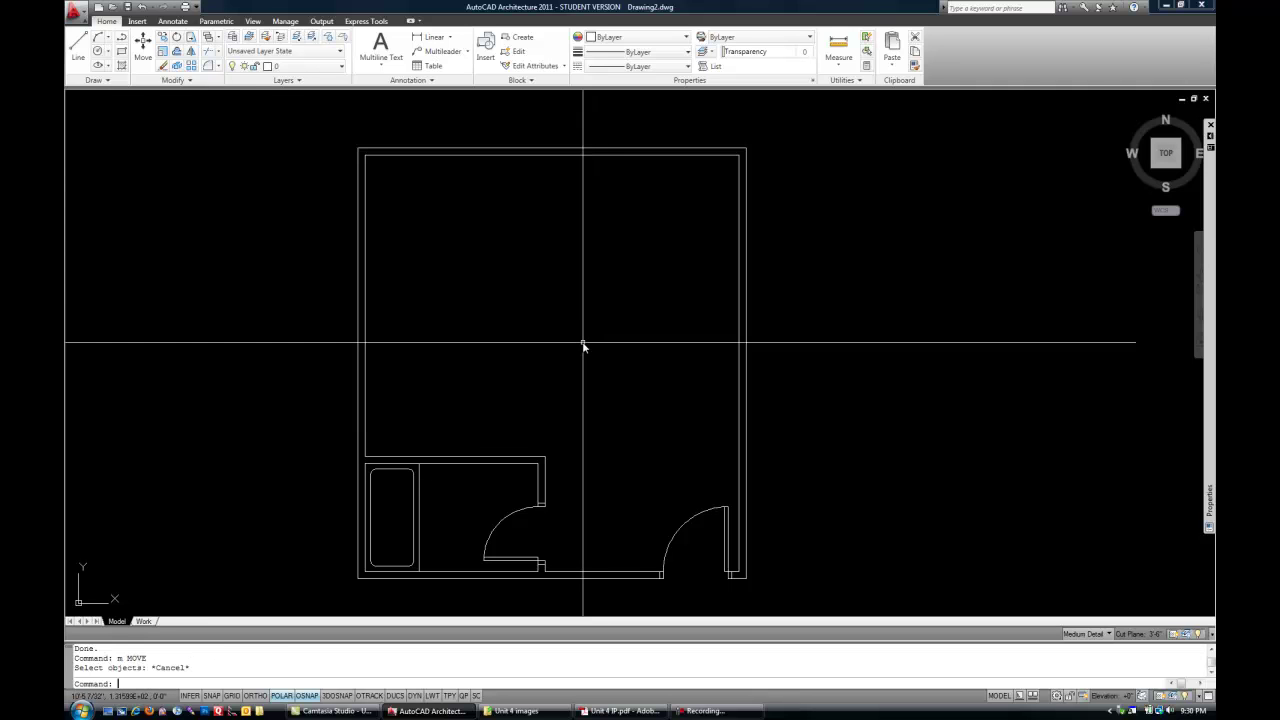
text(t)
key(Return)
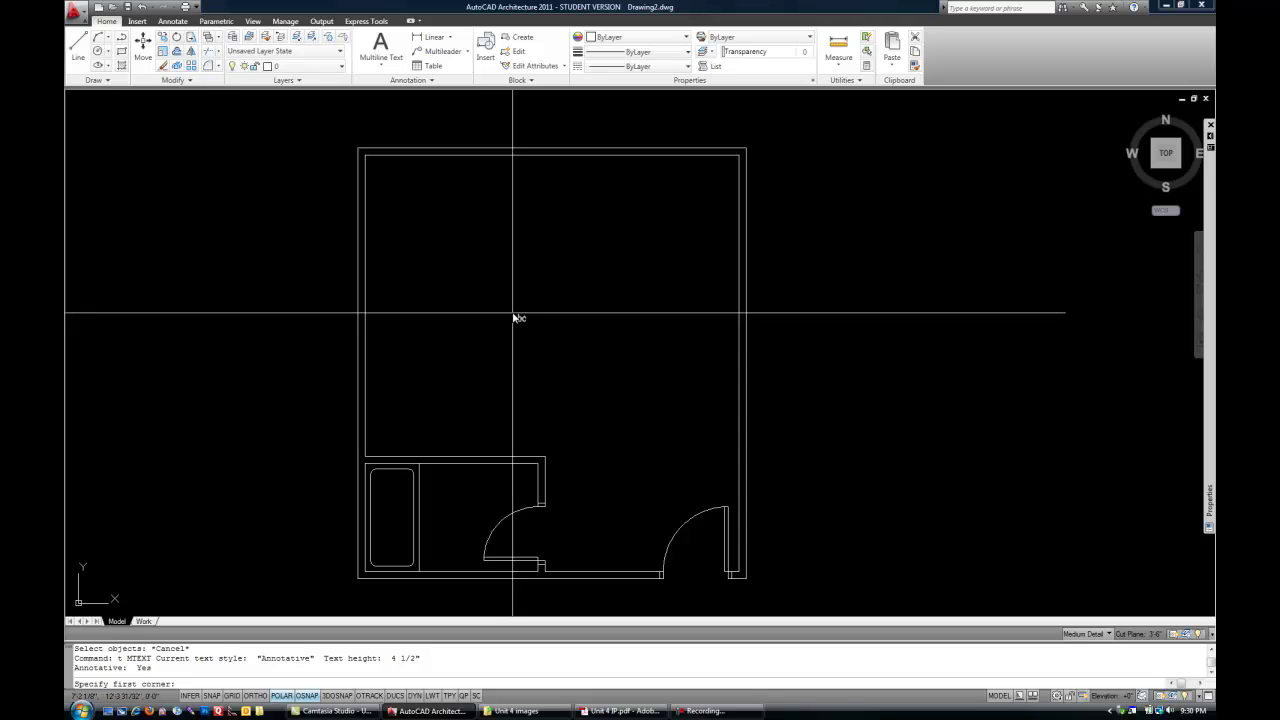
click(477, 270)
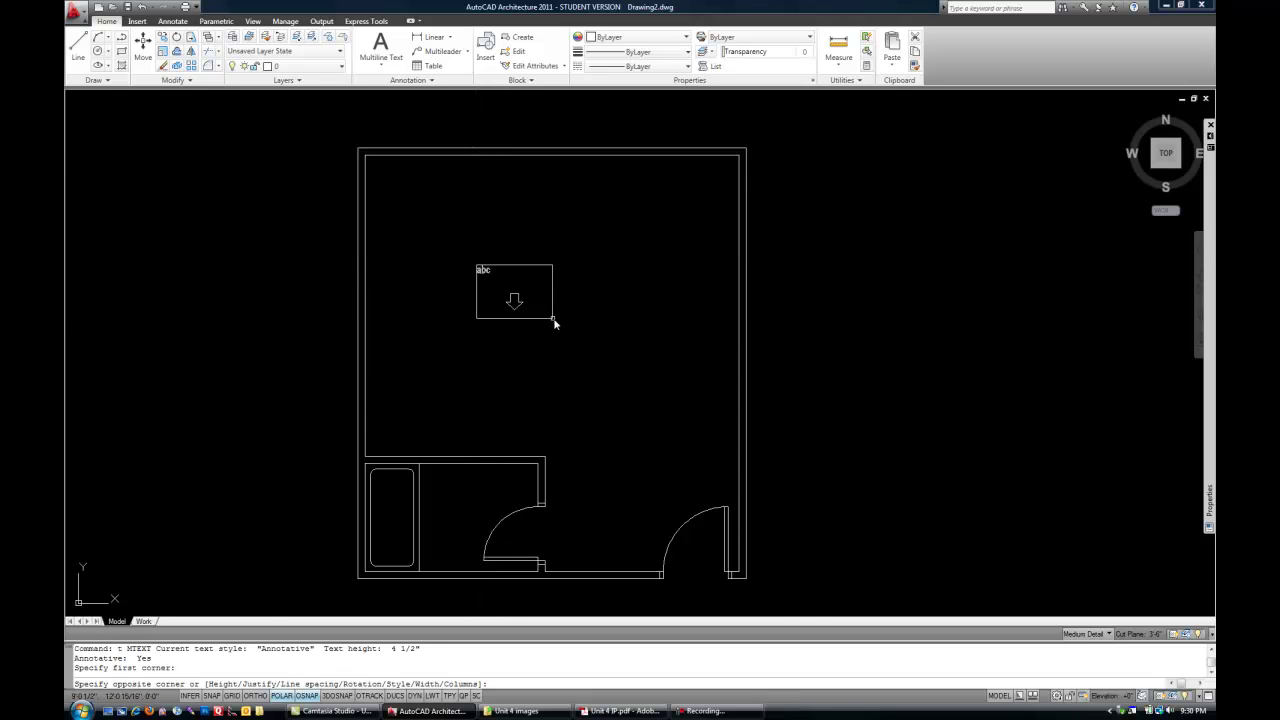
scroll(586, 323, up, 2)
click(587, 327)
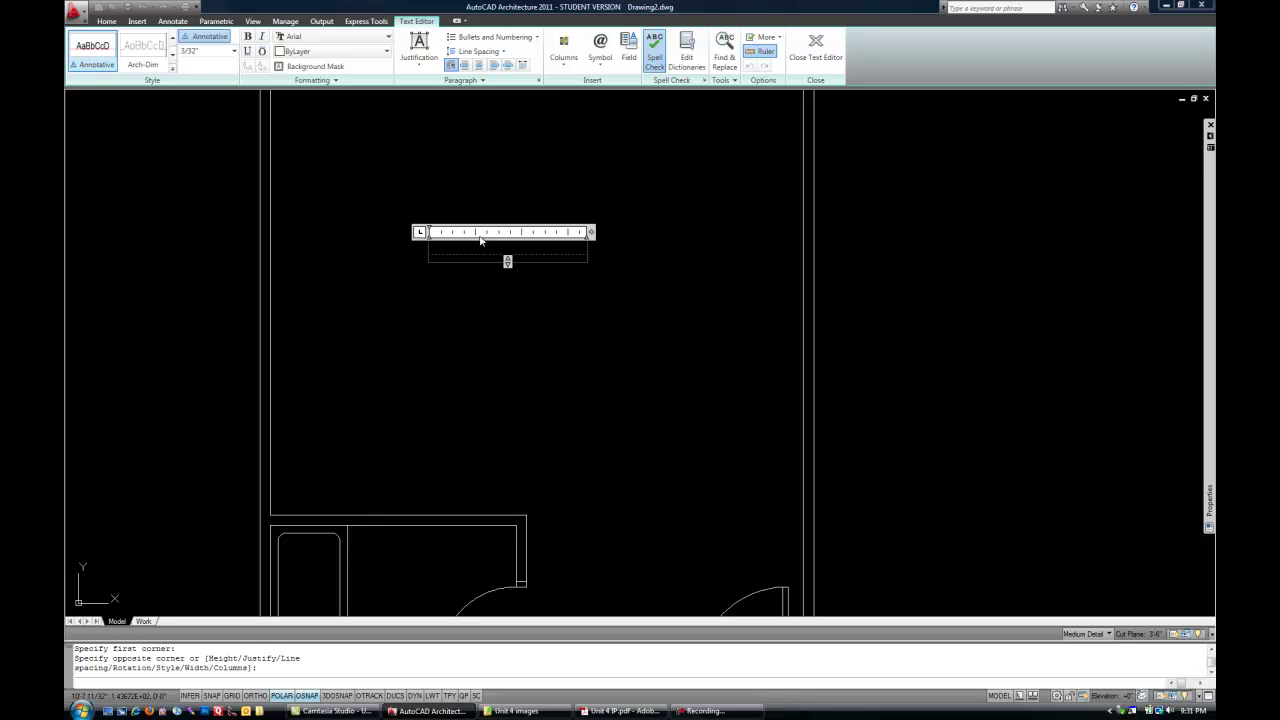
Type BEDROOM and center-align it in the text box.
text(BEDROOM)
drag(497, 248, 410, 249)
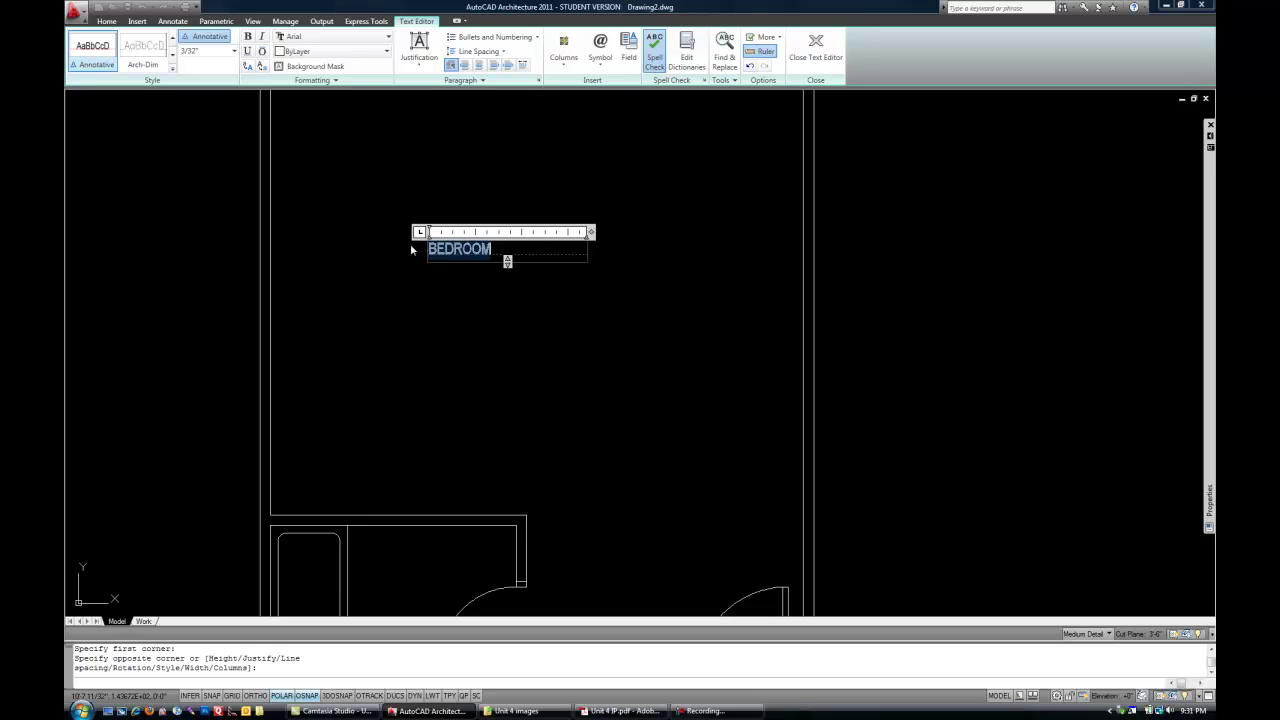
click(479, 64)
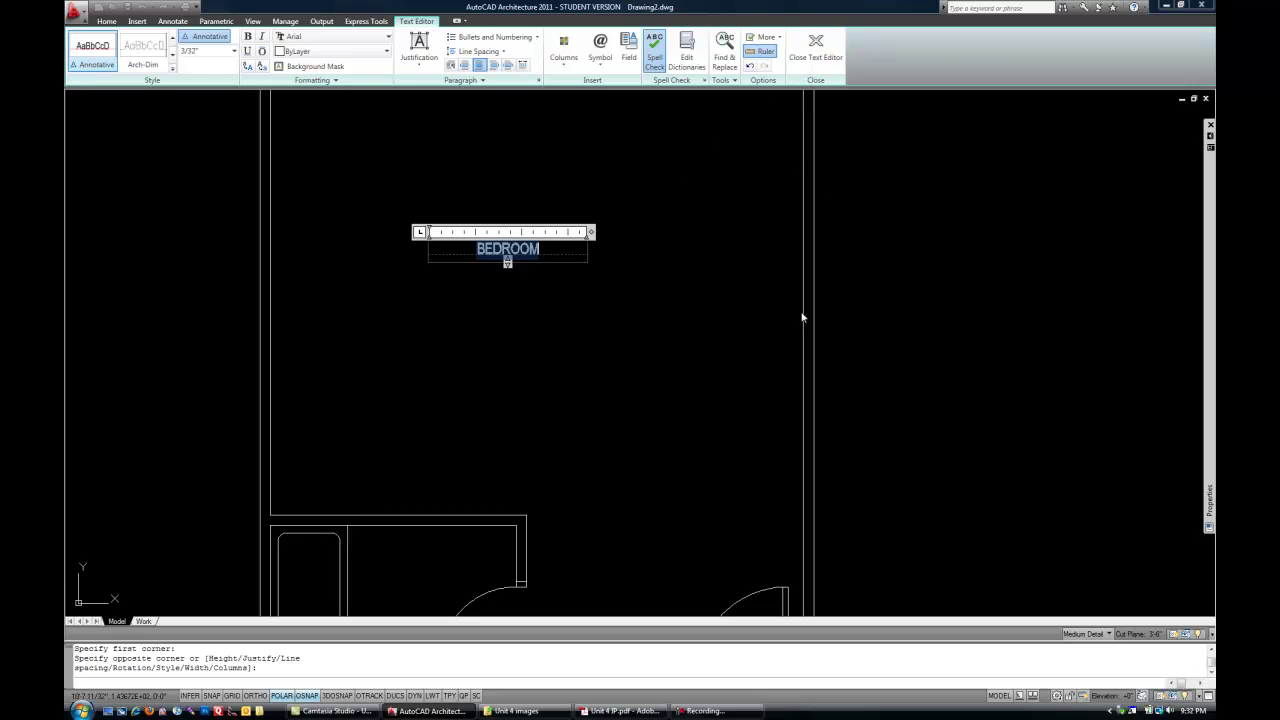
Close the text editor so BEDROOM is placed in the upper part of the bedroom.
click(943, 310)
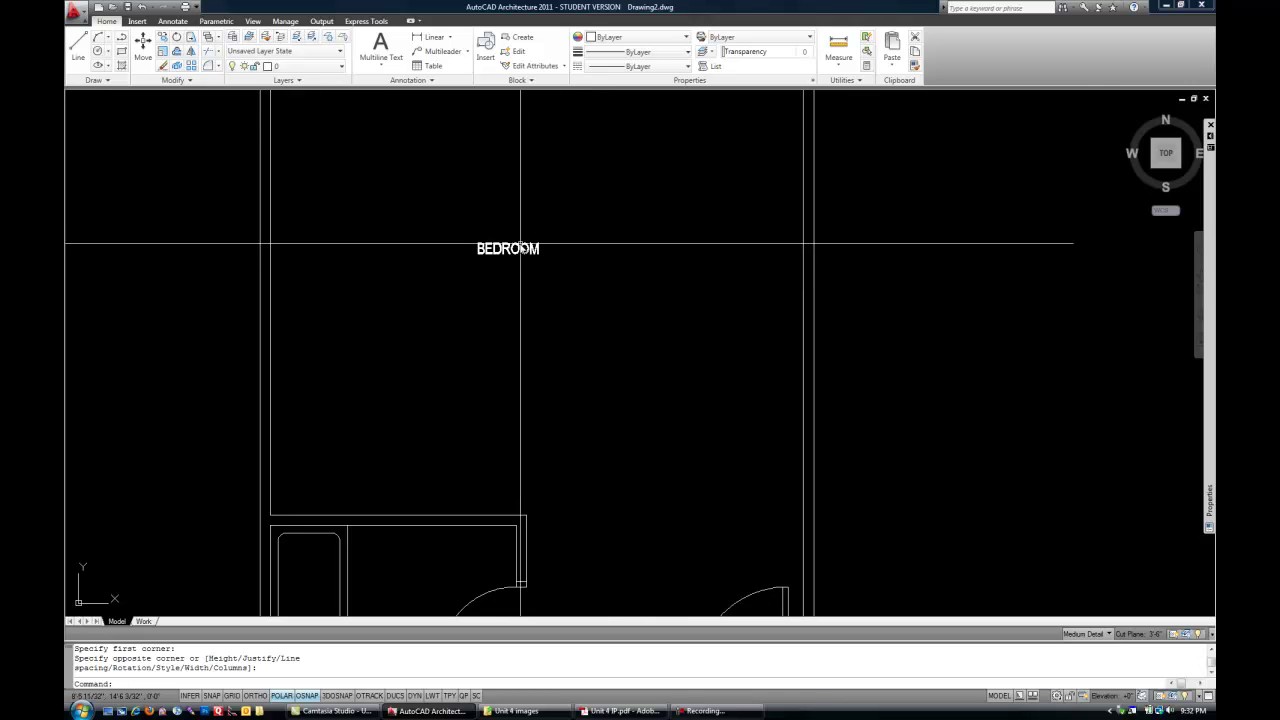
double_click(508, 249)
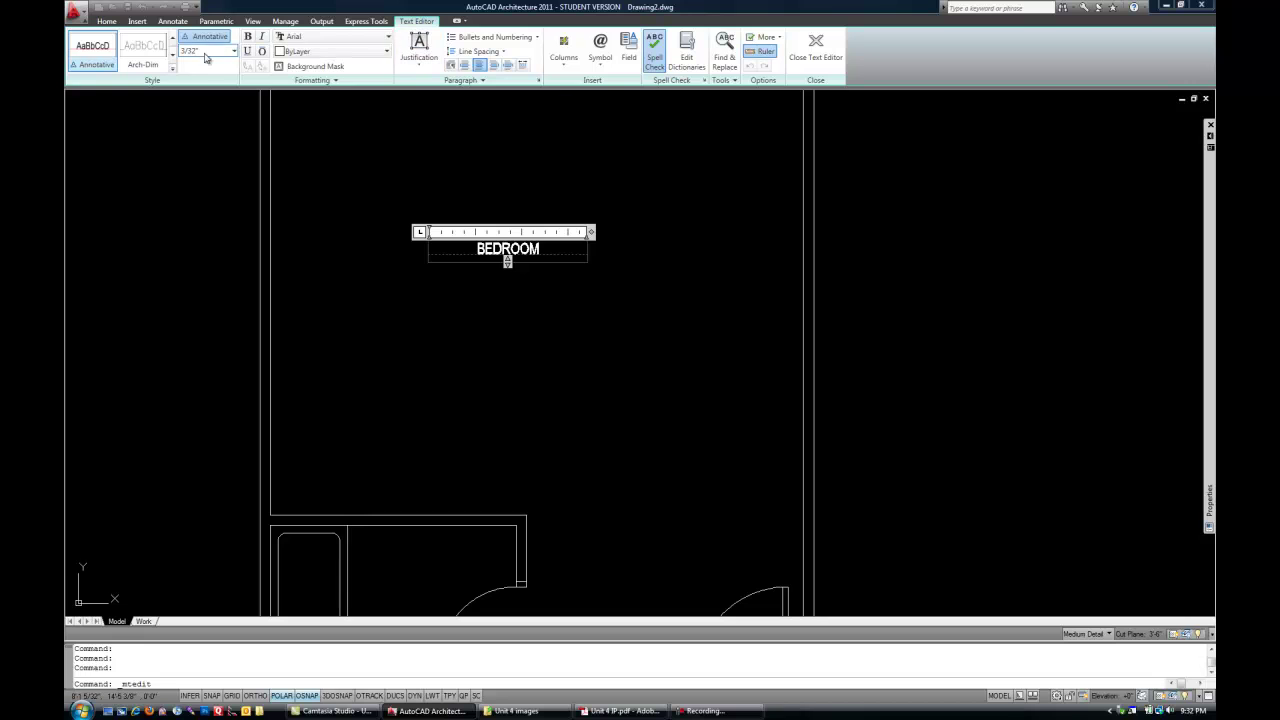
click(810, 62)
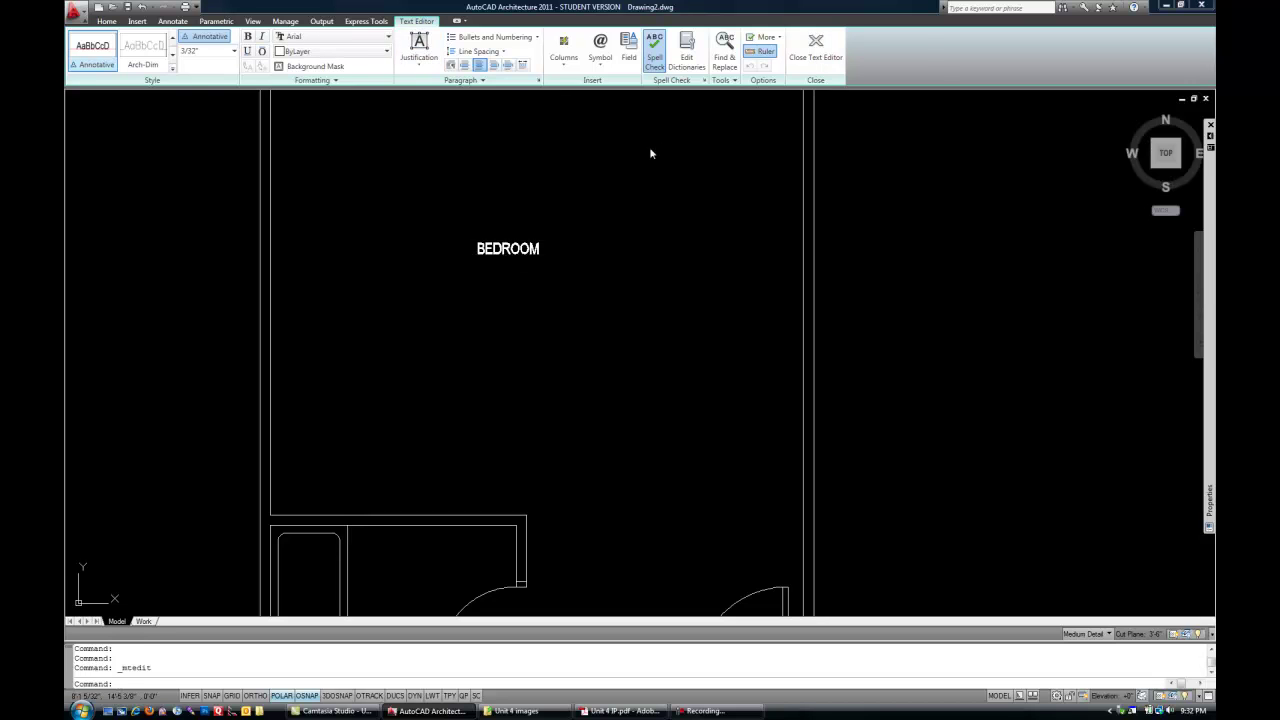
scroll(534, 240, up, 5)
click(501, 248)
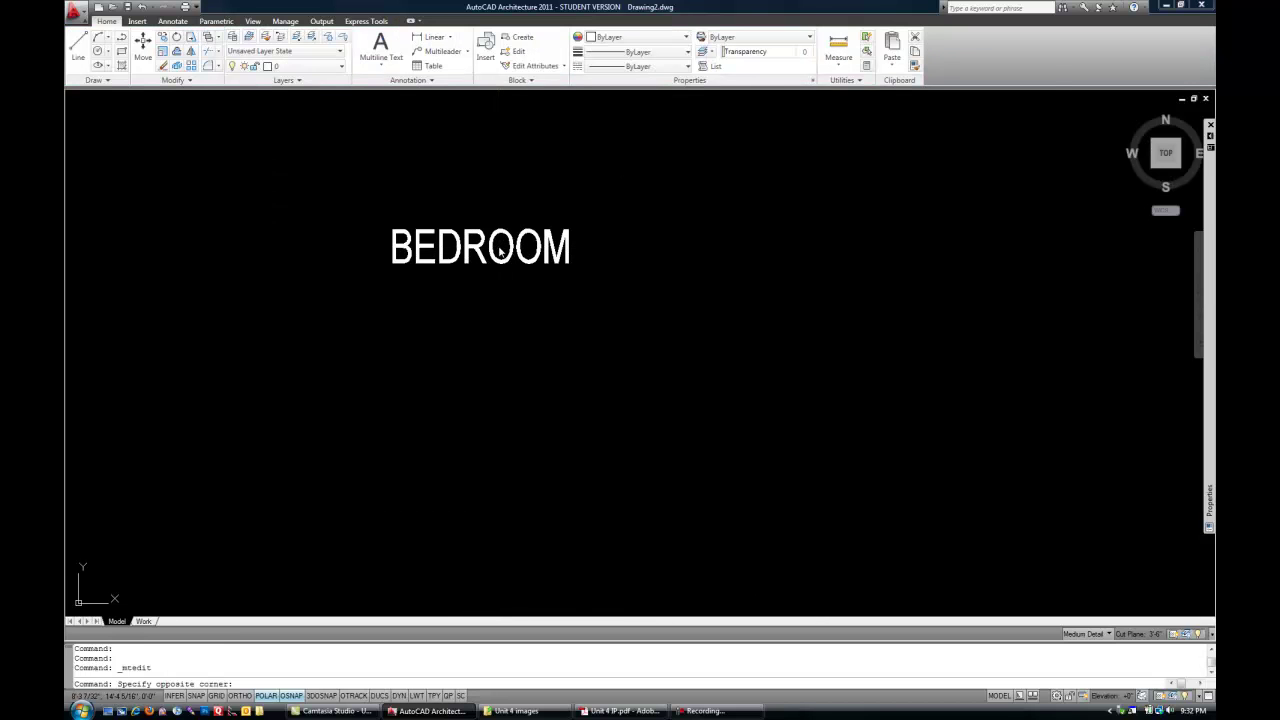
scroll(424, 385, down, 5)
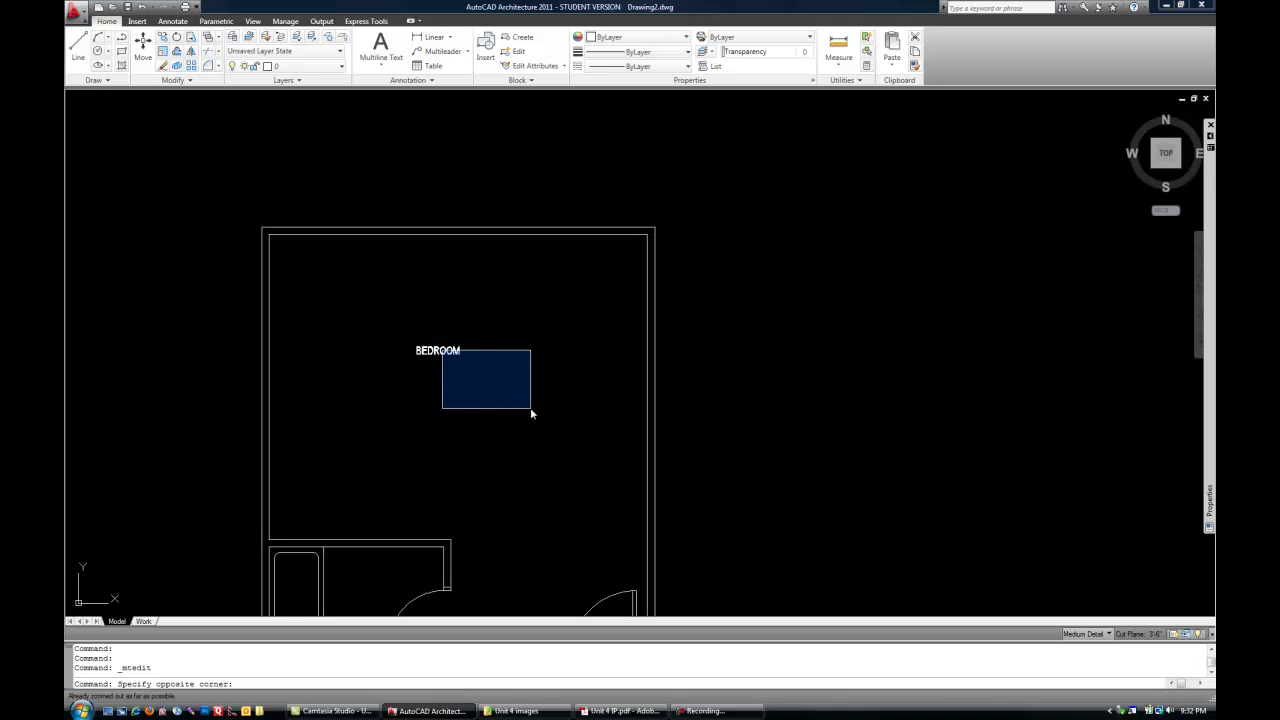
scroll(388, 413, up, 3)
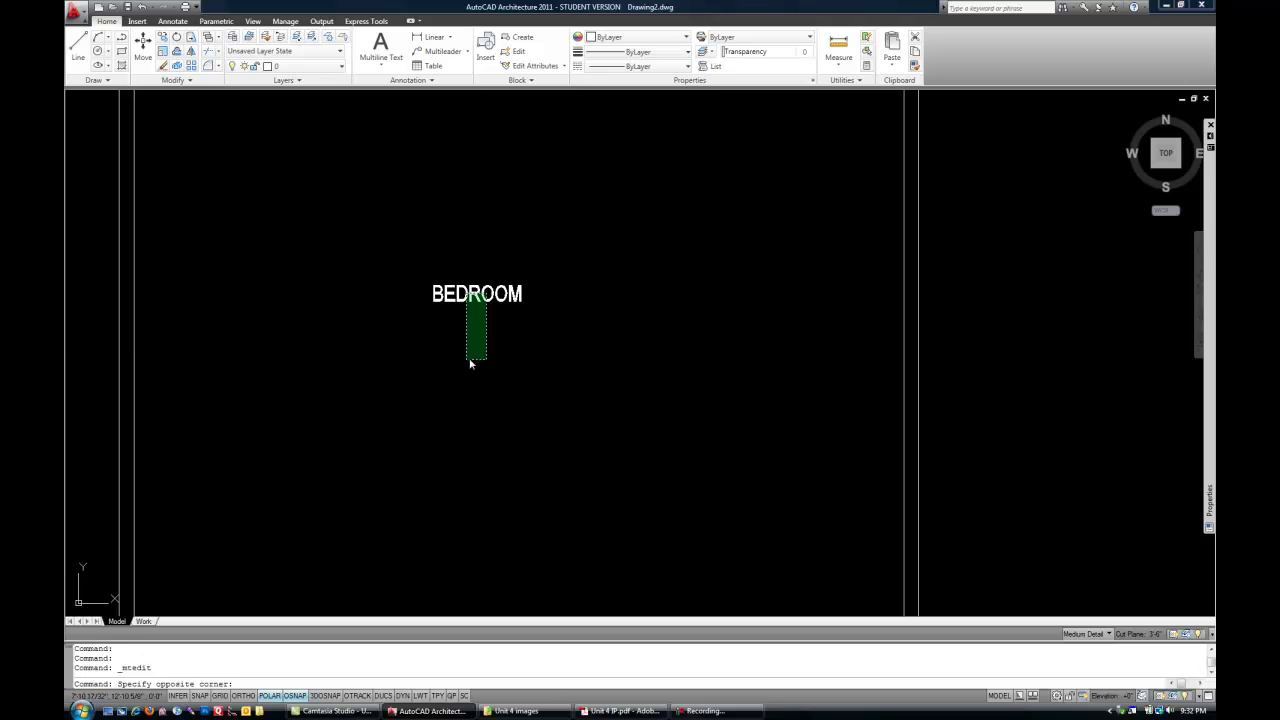
key(Escape)
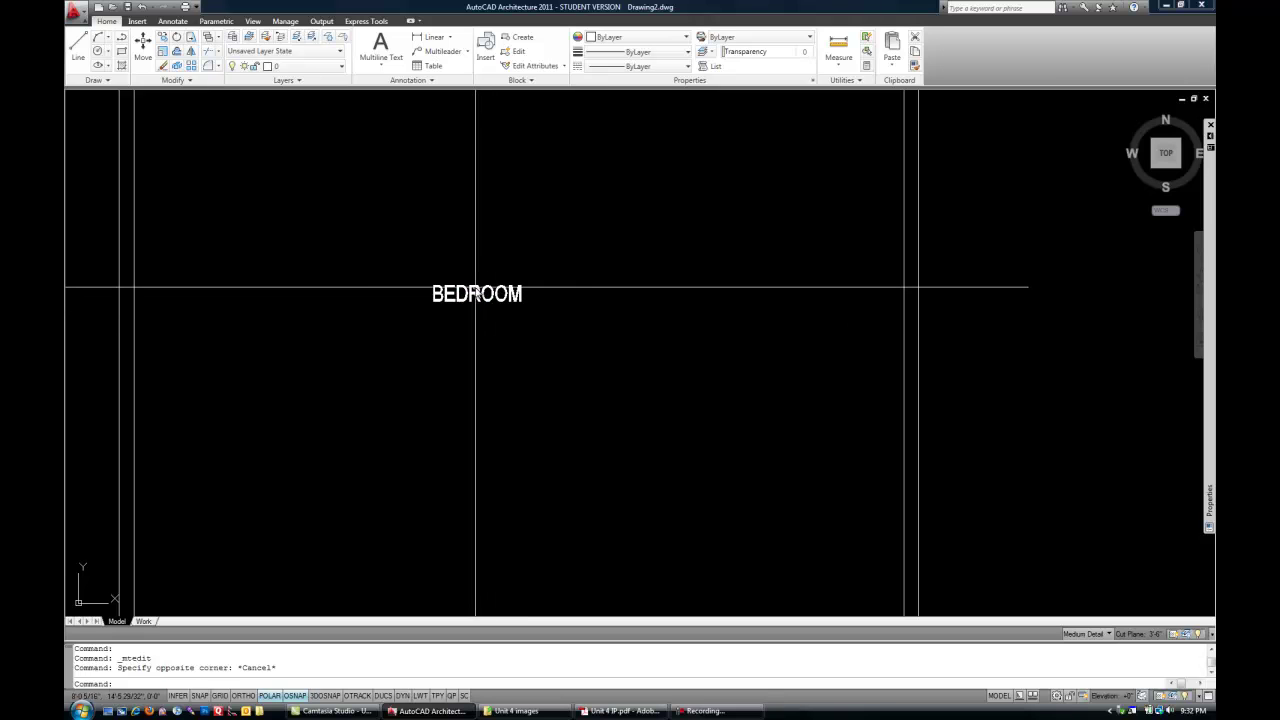
double_click(475, 290)
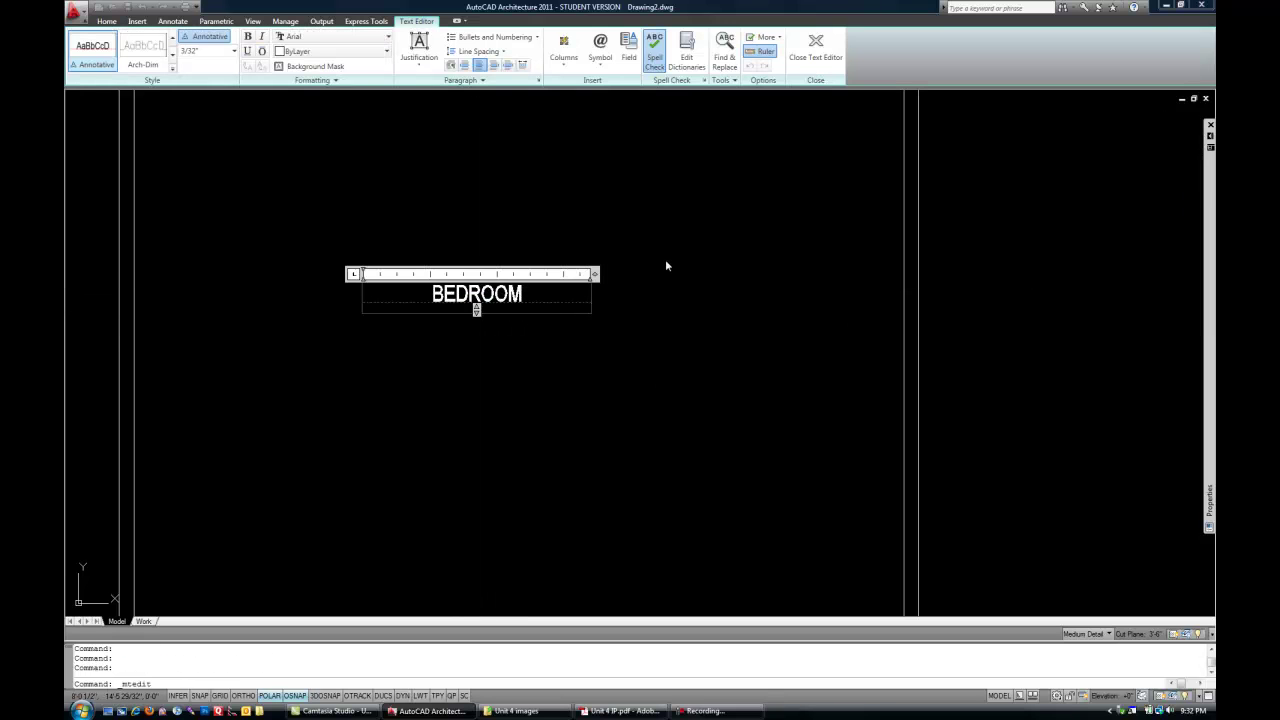
click(814, 50)
scroll(546, 334, down, 3)
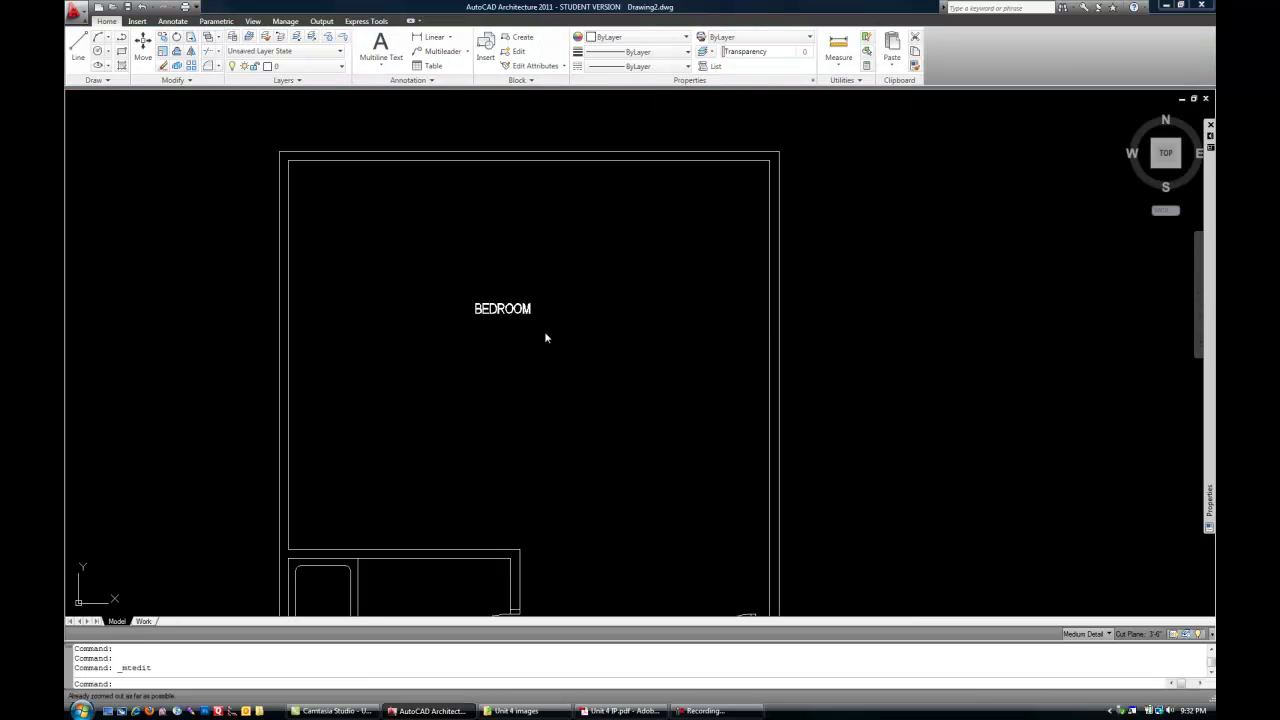
middle_drag(529, 388, 599, 334)
Move the BEDROOM label lower, nearer the middle of the bedroom.
click(577, 252)
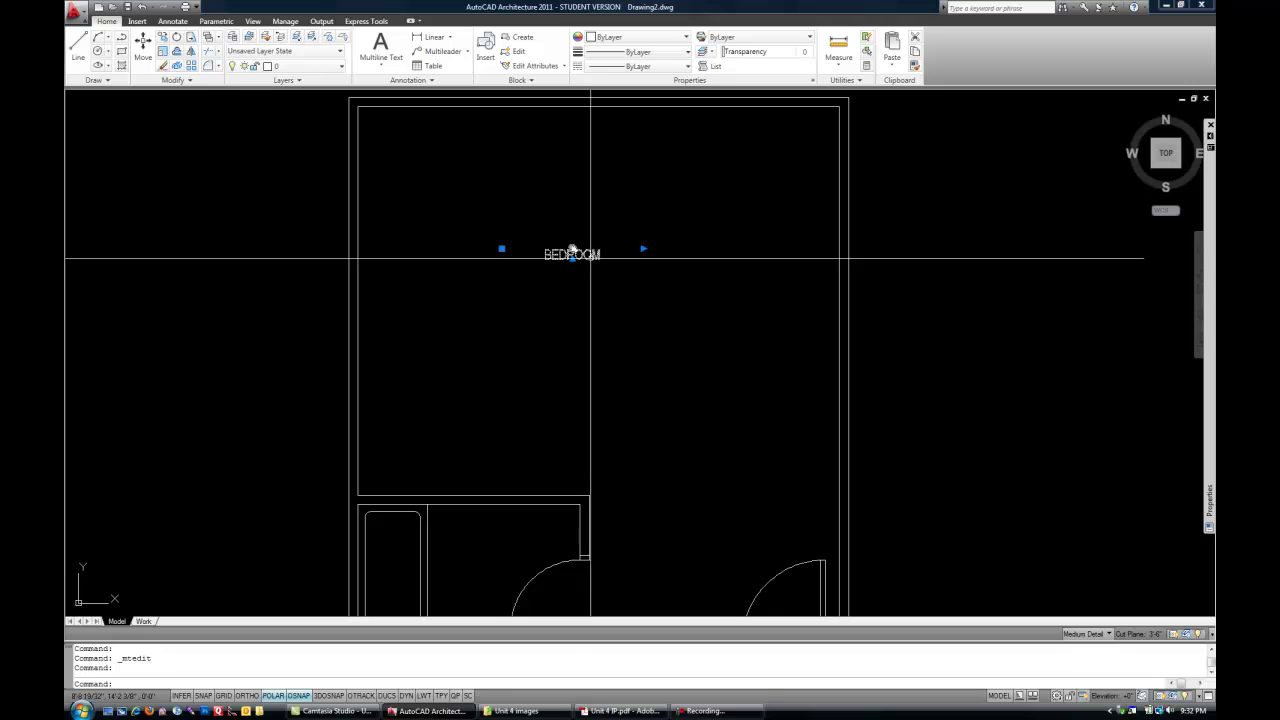
text(m)
key(Return)
click(620, 300)
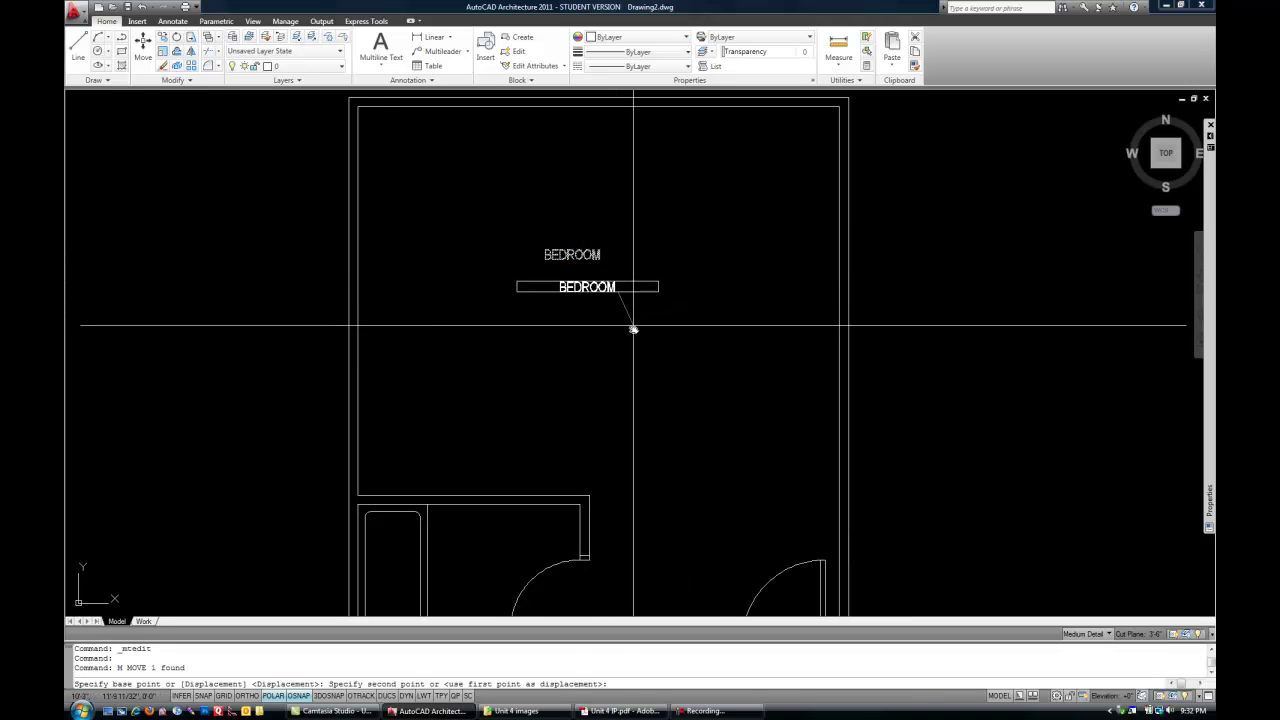
click(637, 334)
mouse_move(640, 380)
middle_down()
mouse_move(606, 320)
mouse_move(557, 314)
middle_up()
scroll(606, 312, down, 3)
scroll(605, 308, up, 3)
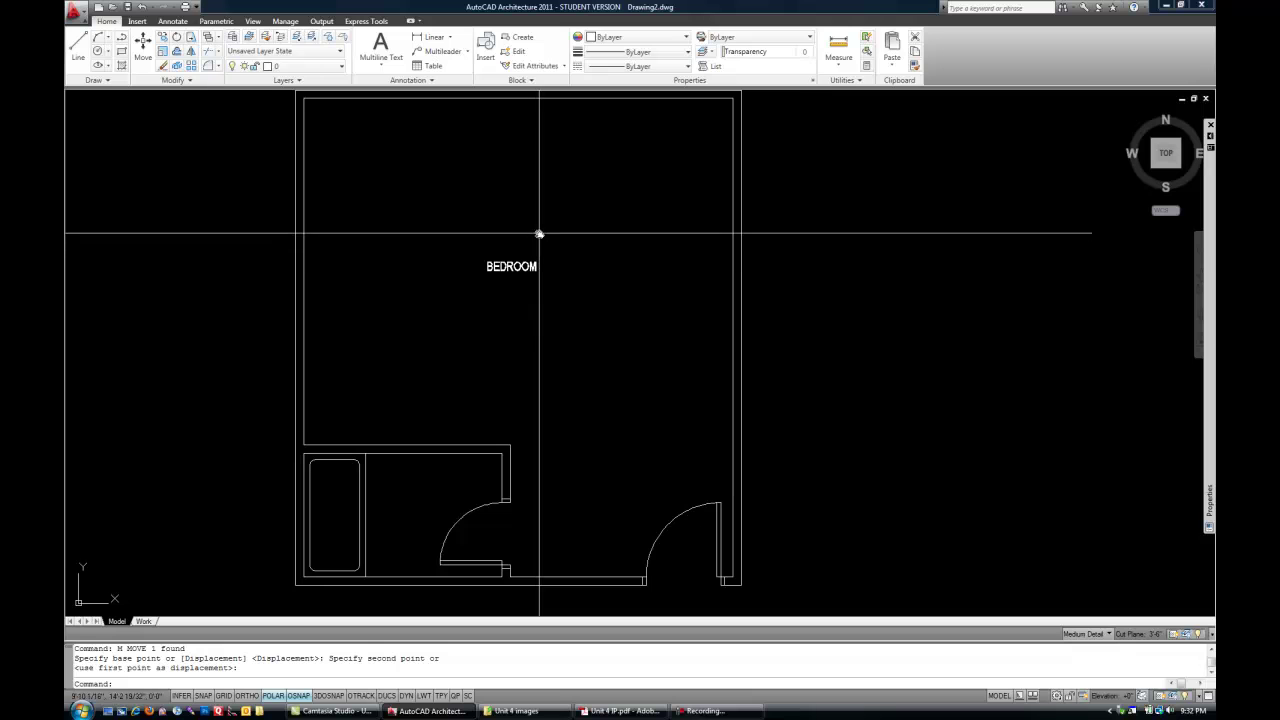
text(C)
key(Return)
Copy the BEDROOM label down into the bathroom.
click(519, 264)
key(Return)
click(518, 266)
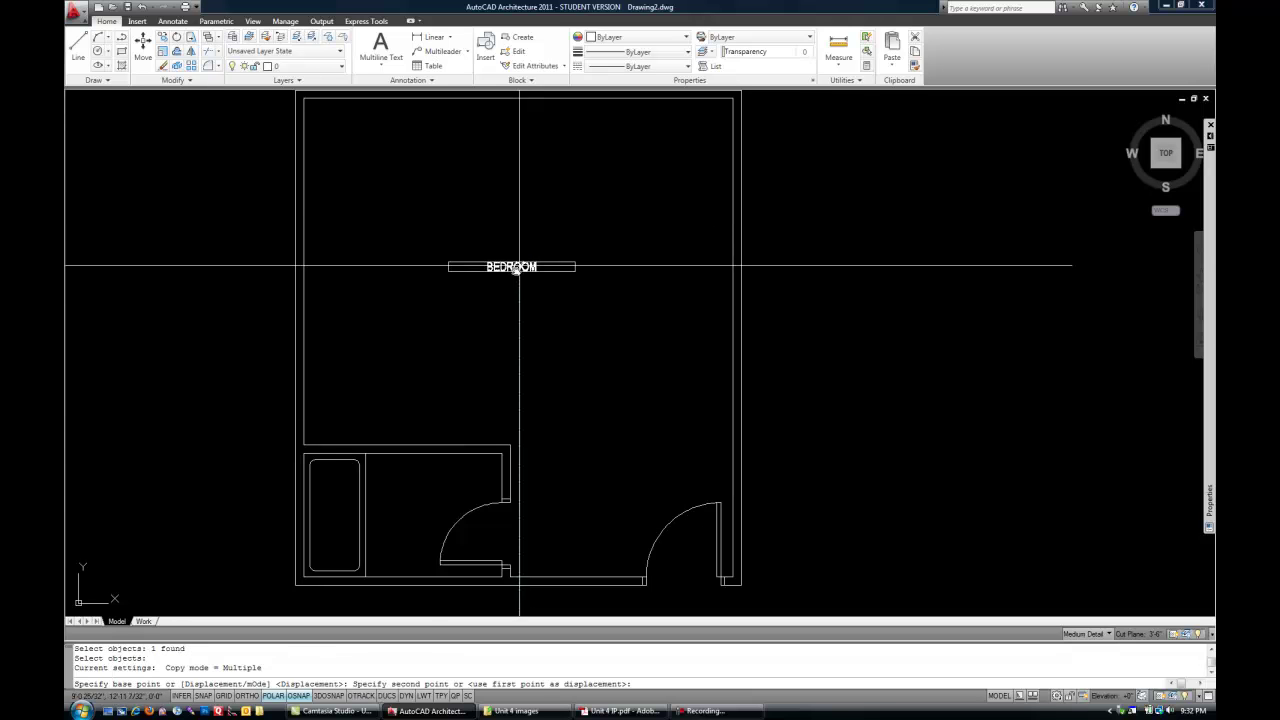
click(430, 496)
key(Escape)
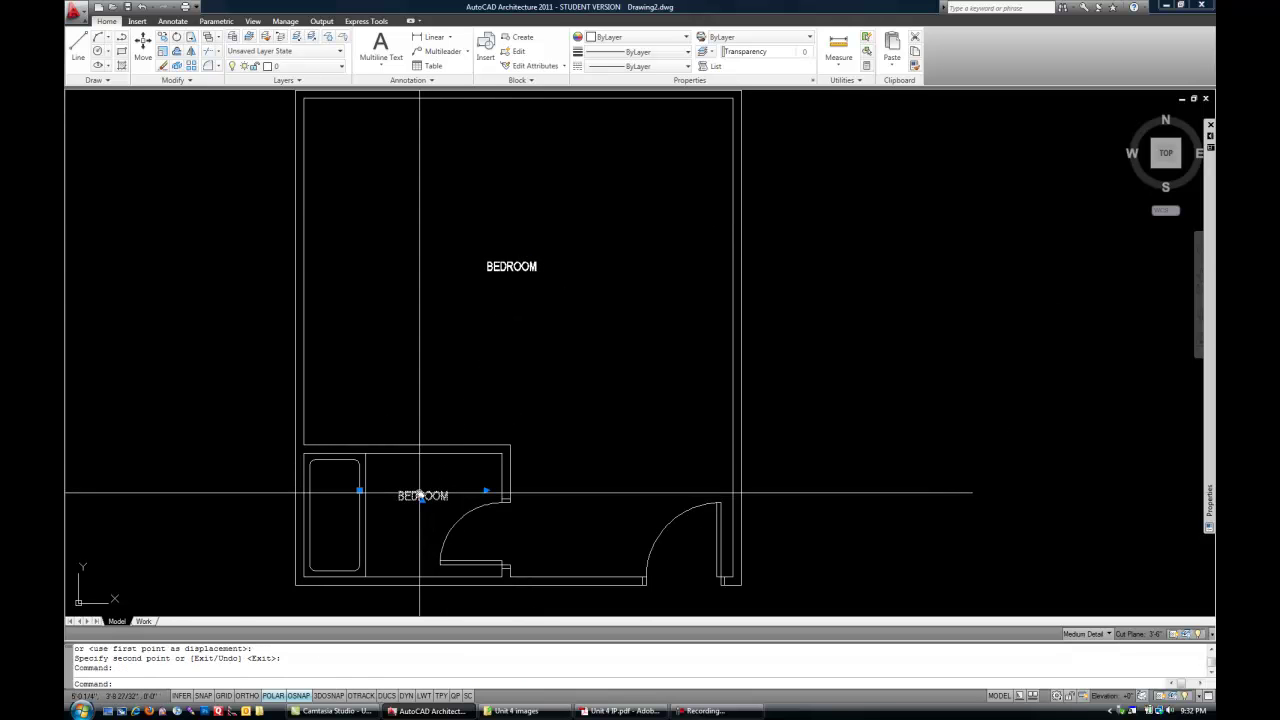
Change the copy to read BATHROOM and bring up Unit 4 IP.pdf to compare.
double_click(423, 495)
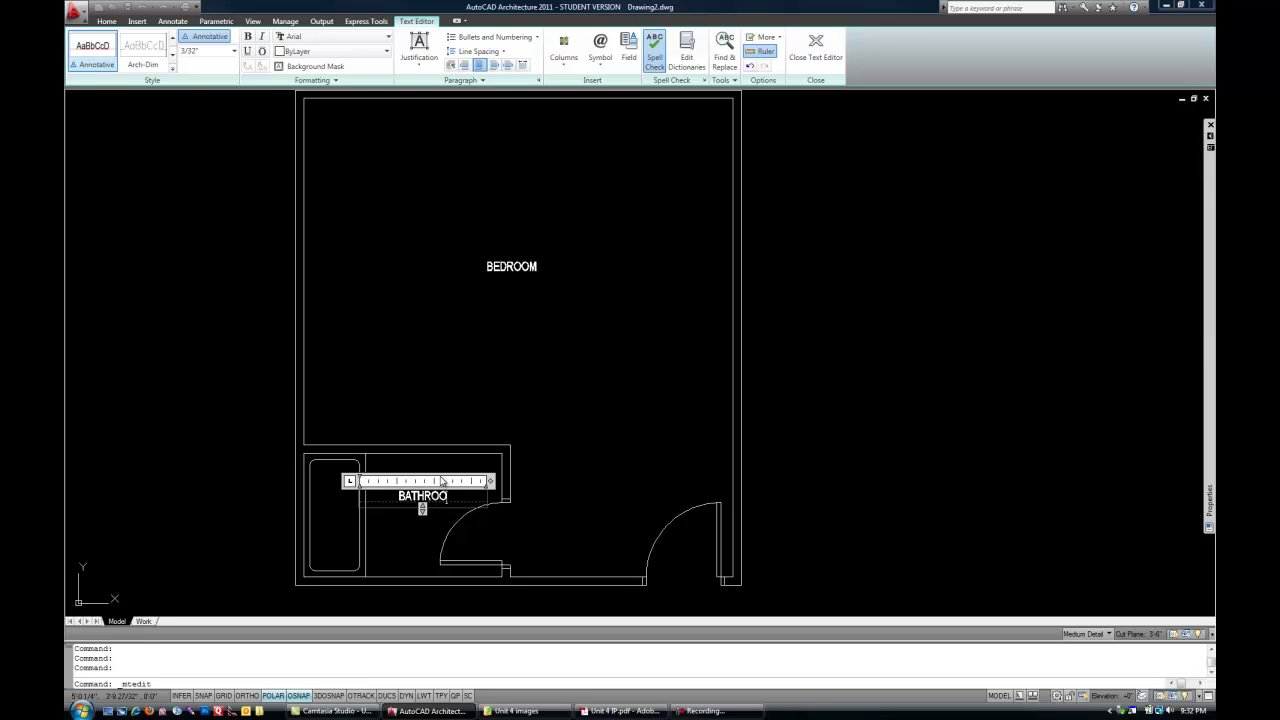
click(603, 405)
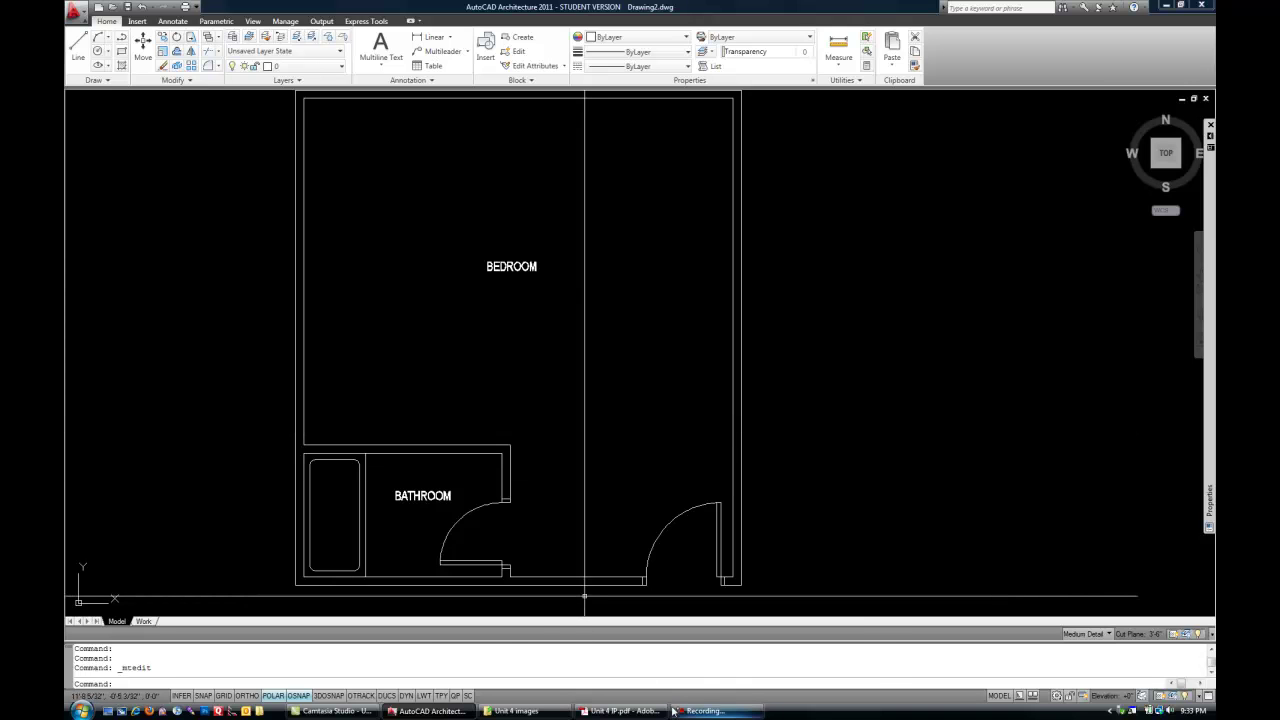
click(641, 708)
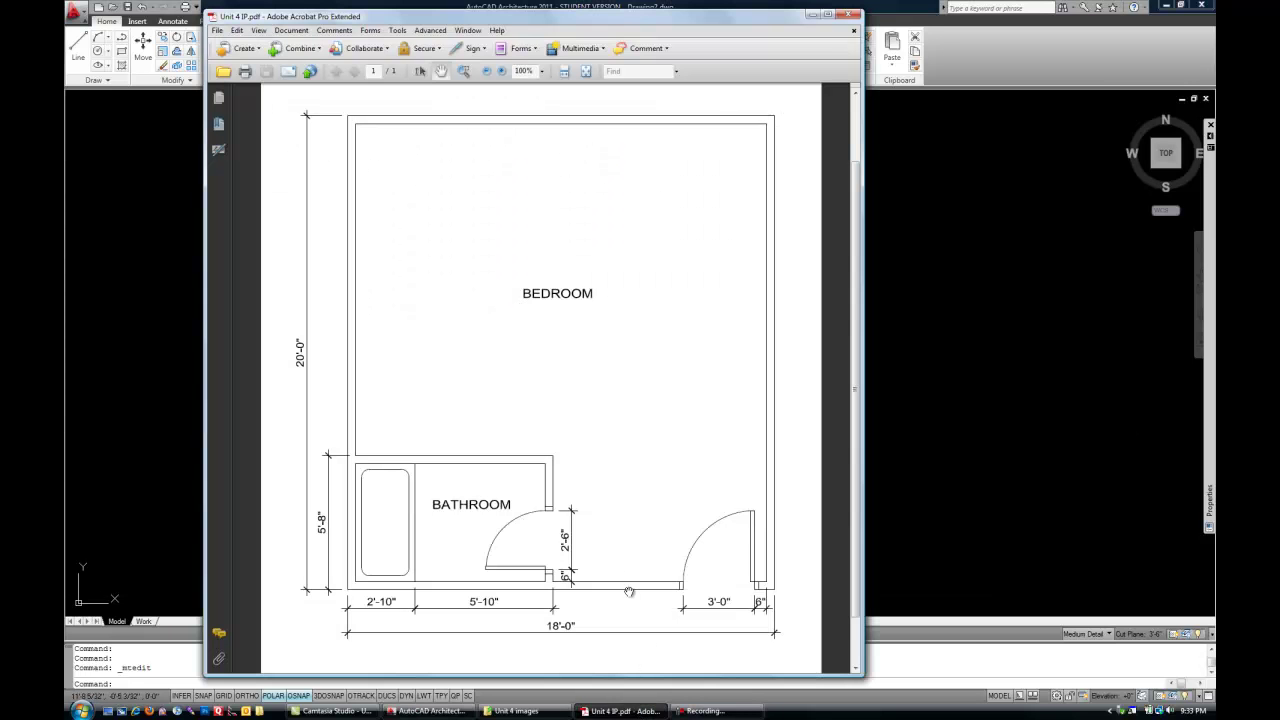